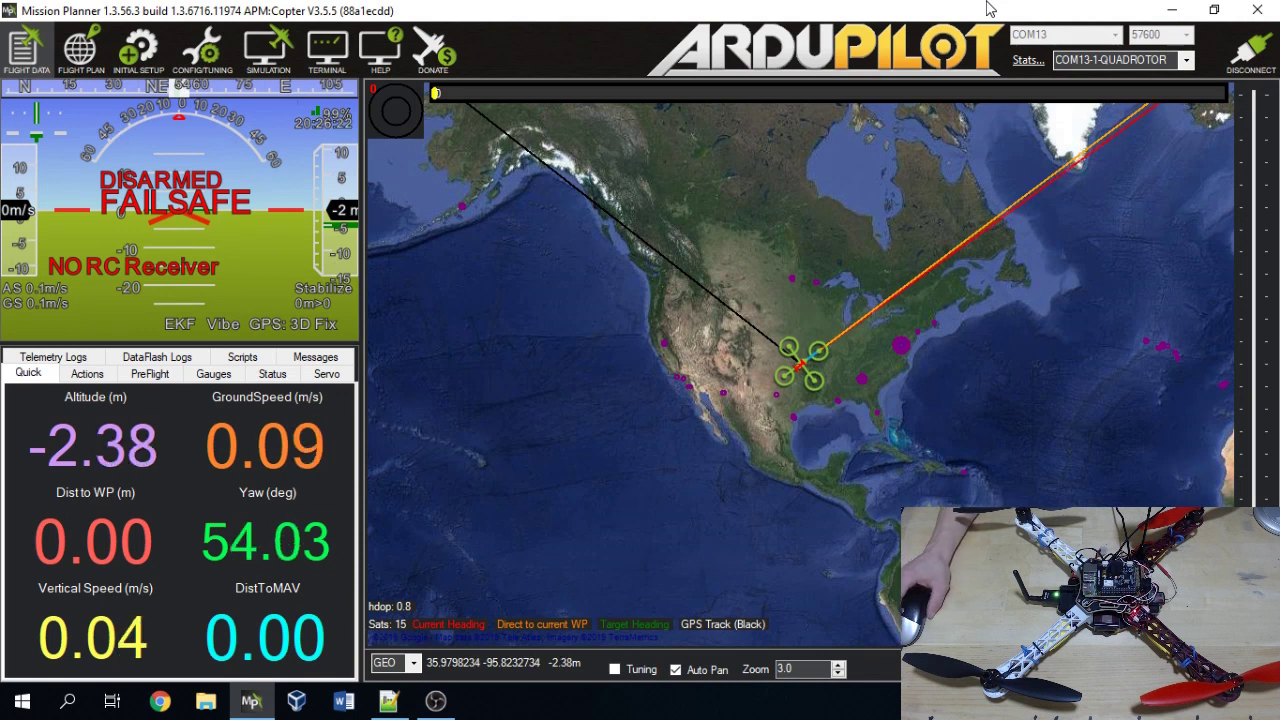
Launch the Initial Setup wizard, pick the quadcopter frame type and reach frame layout (step 4)
left_click(147, 60)
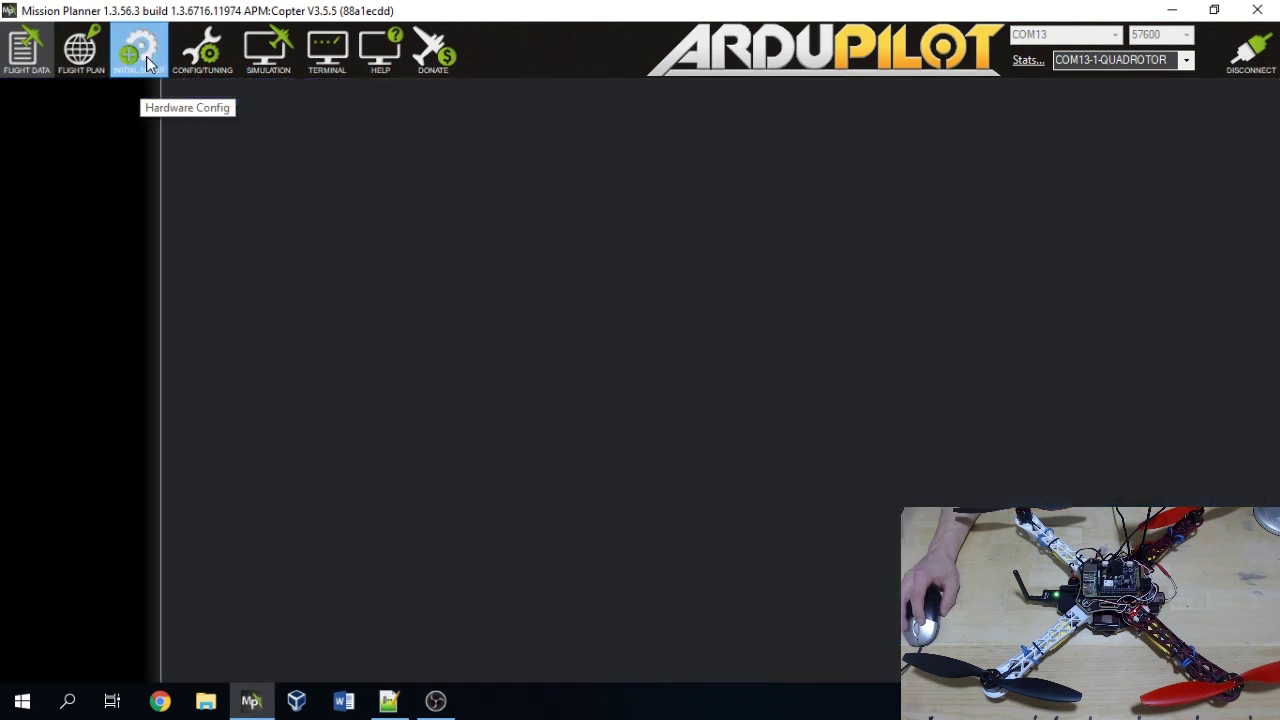
left_click_drag(174, 56, 262, 100)
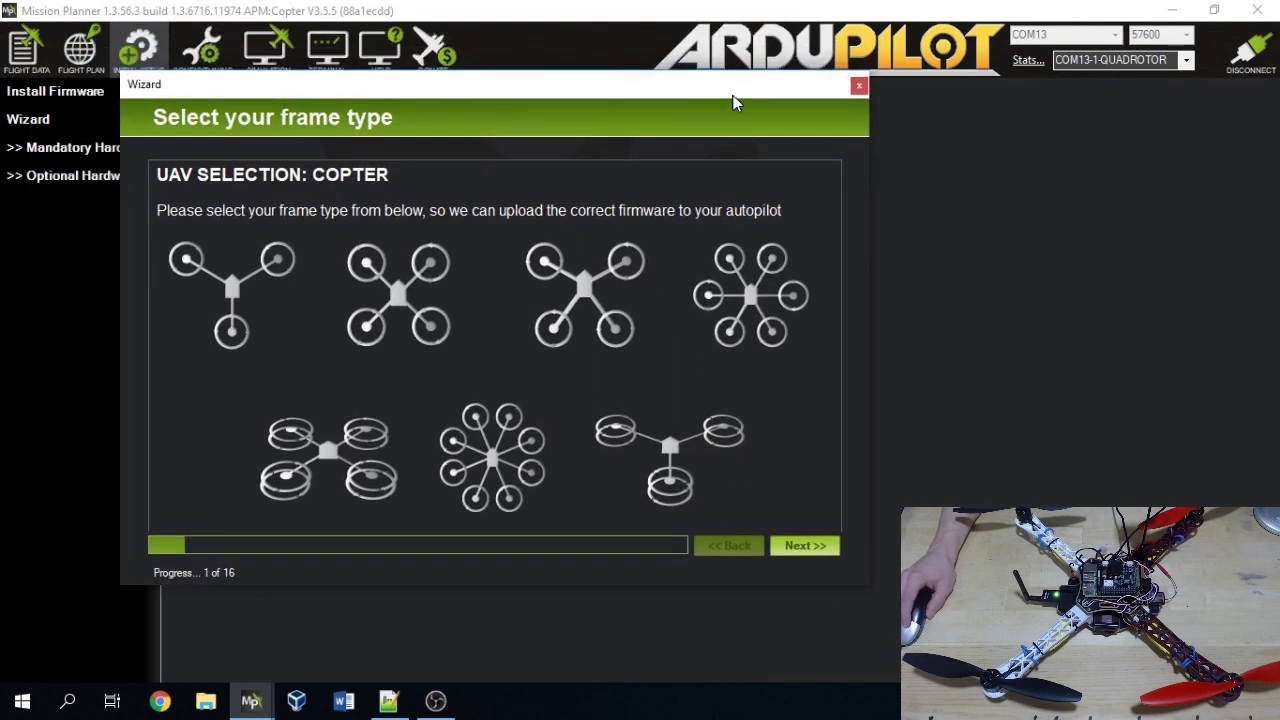
left_click(859, 86)
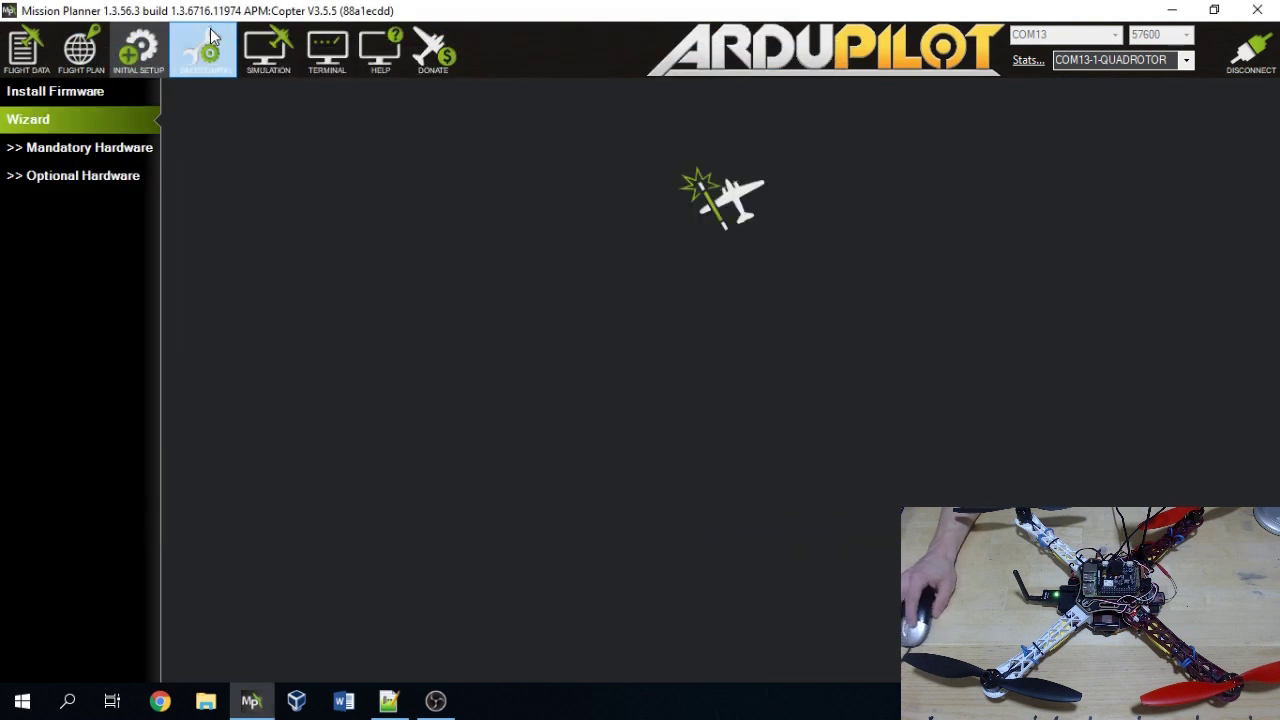
left_click(42, 119)
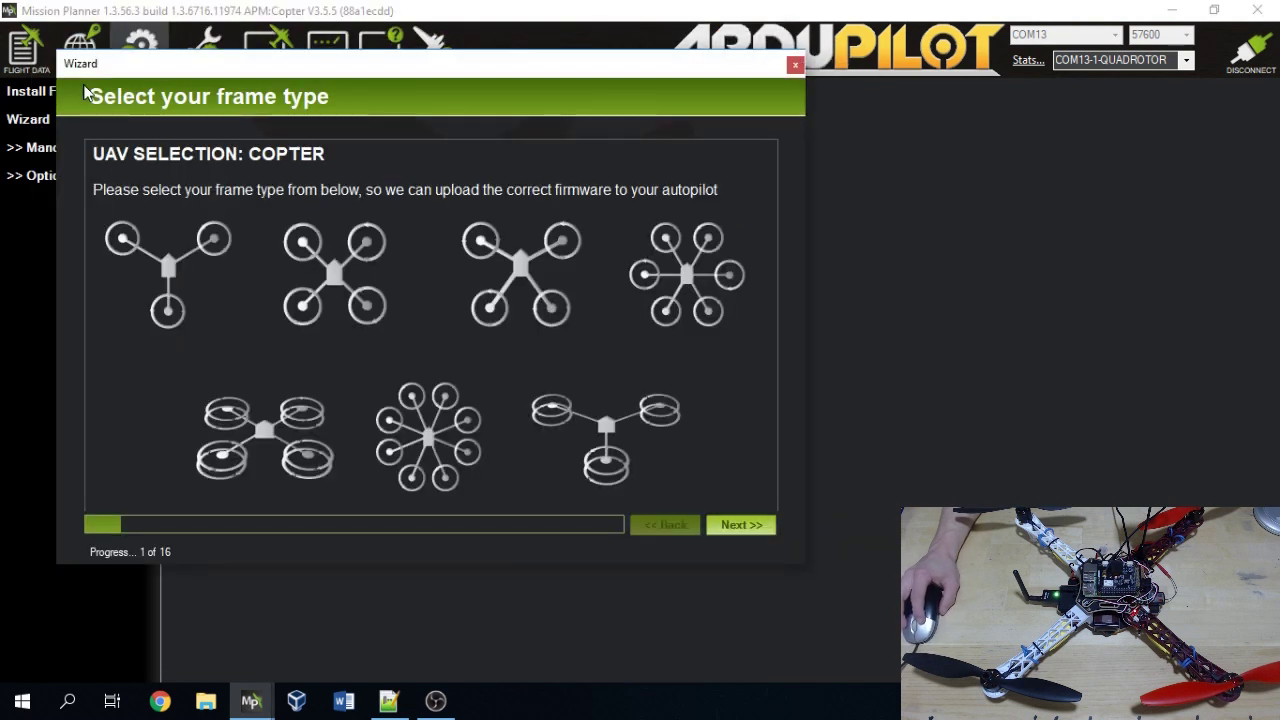
left_click_drag(117, 70, 276, 91)
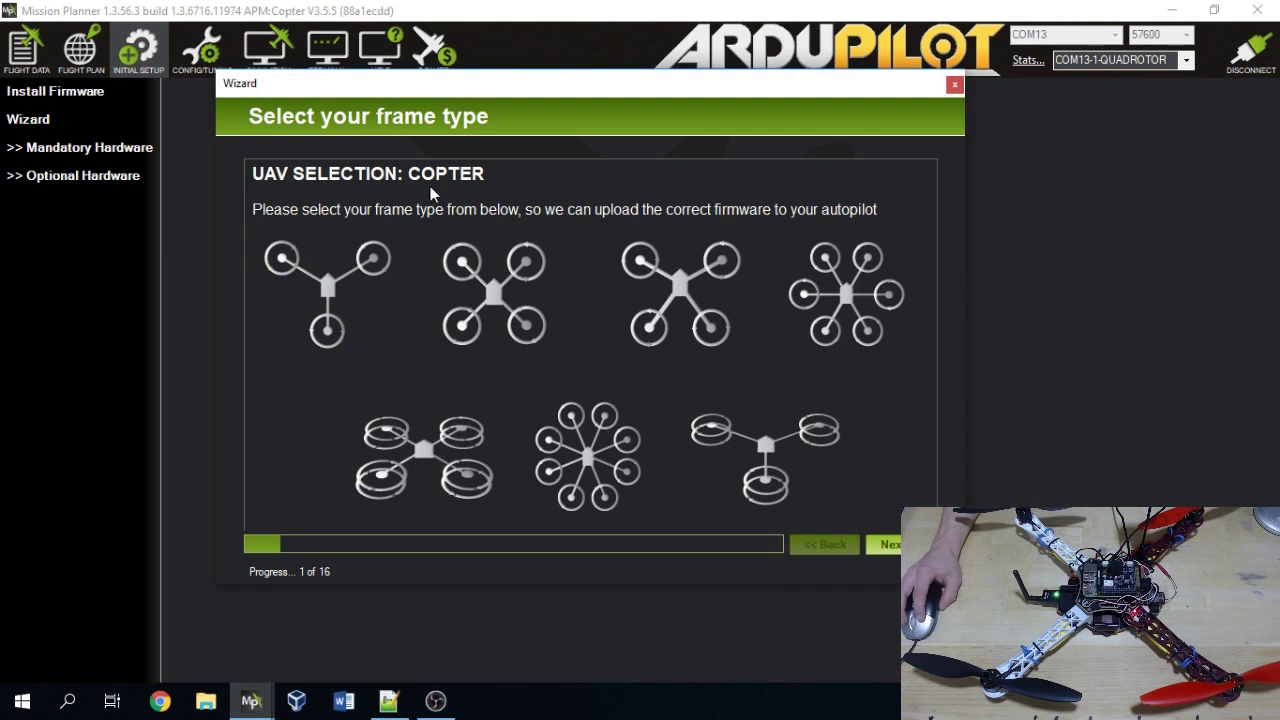
left_click(497, 296)
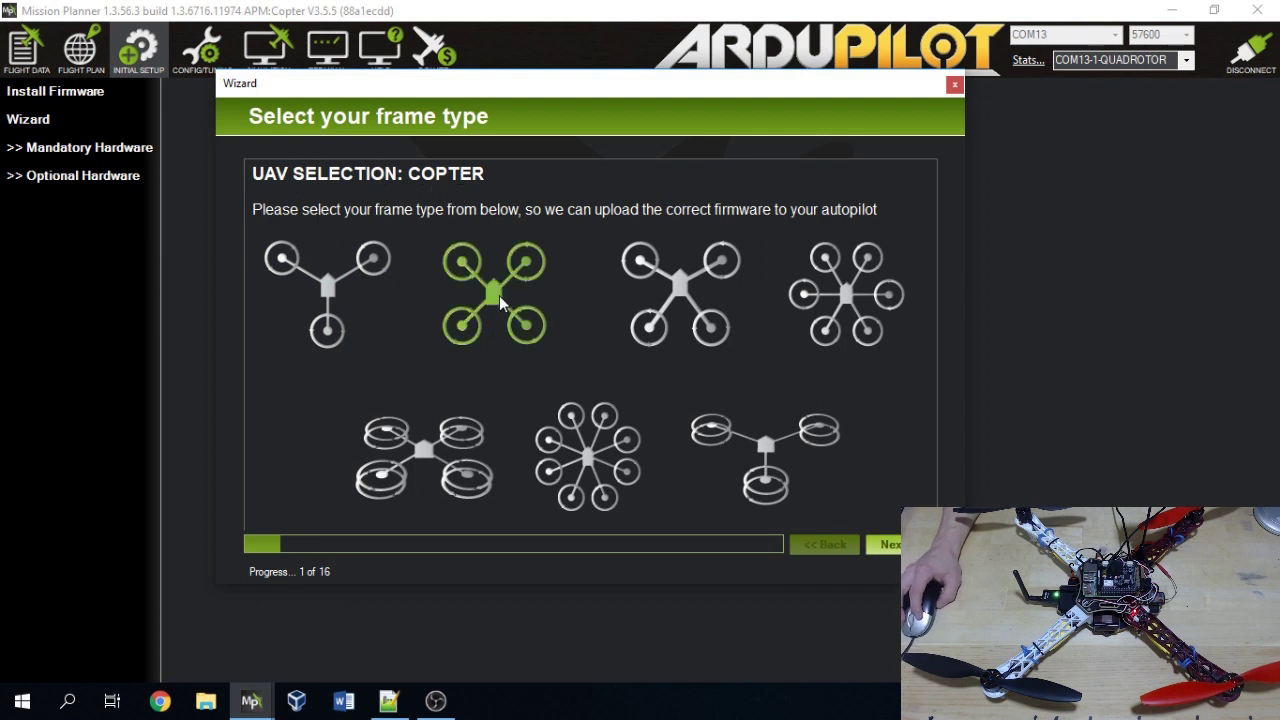
left_click(884, 546)
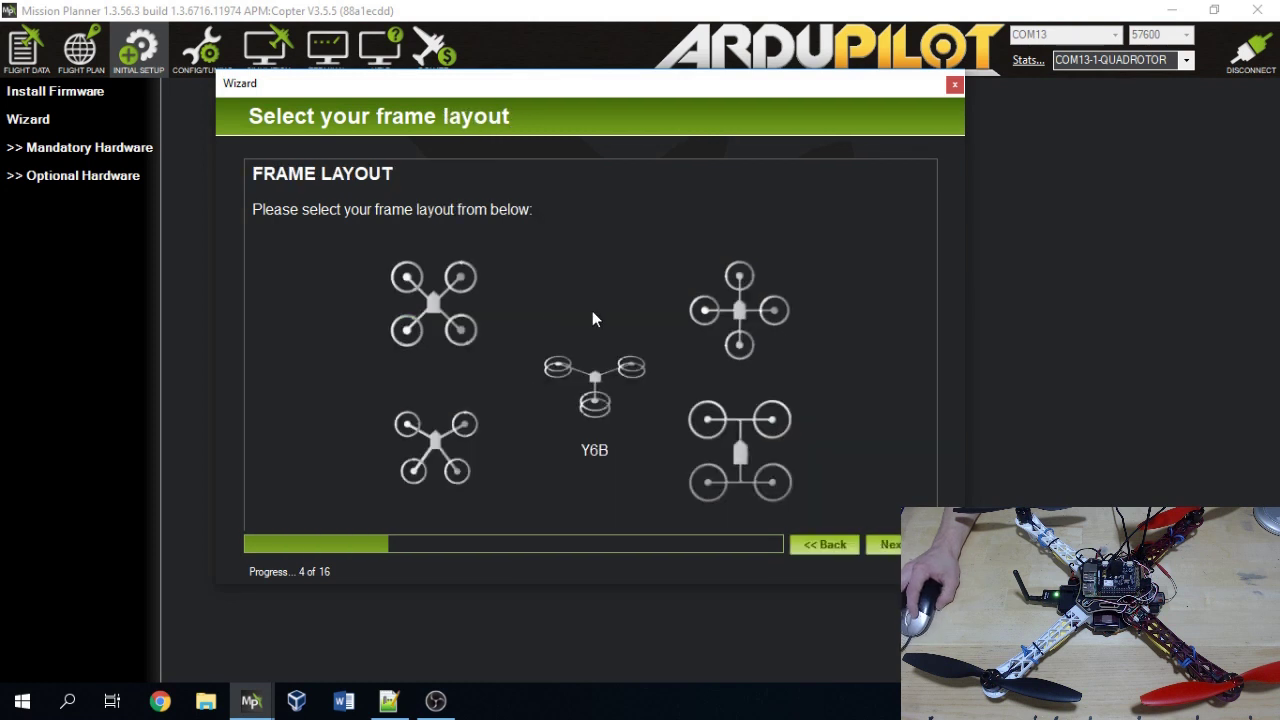
Pick the quad-X layout, start accelerometer calibration and record the level position
left_click(442, 300)
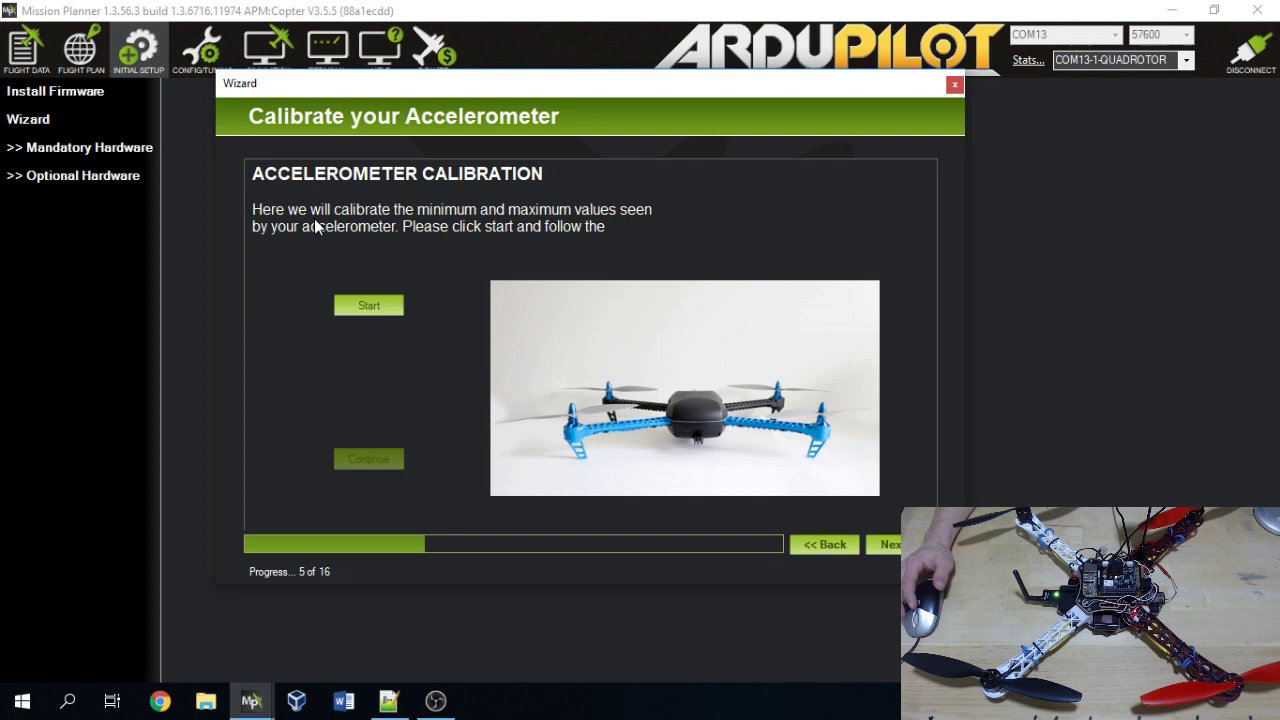
left_click(335, 305)
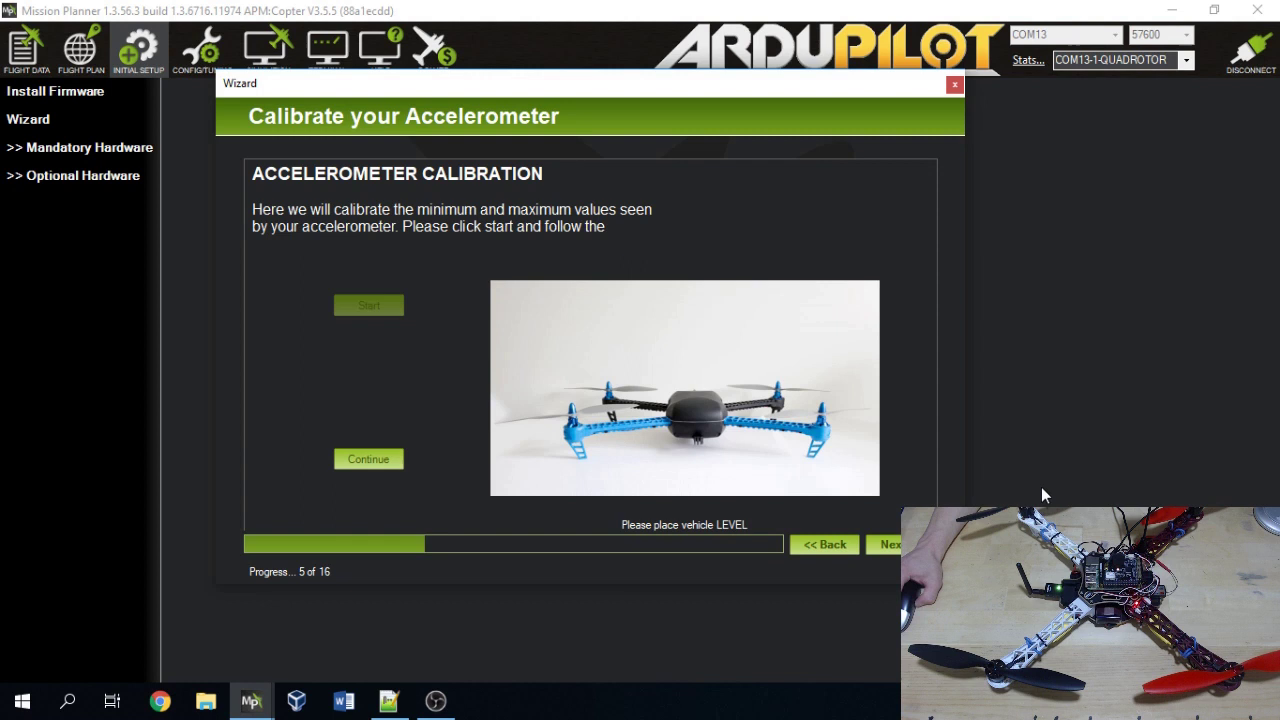
left_click(339, 460)
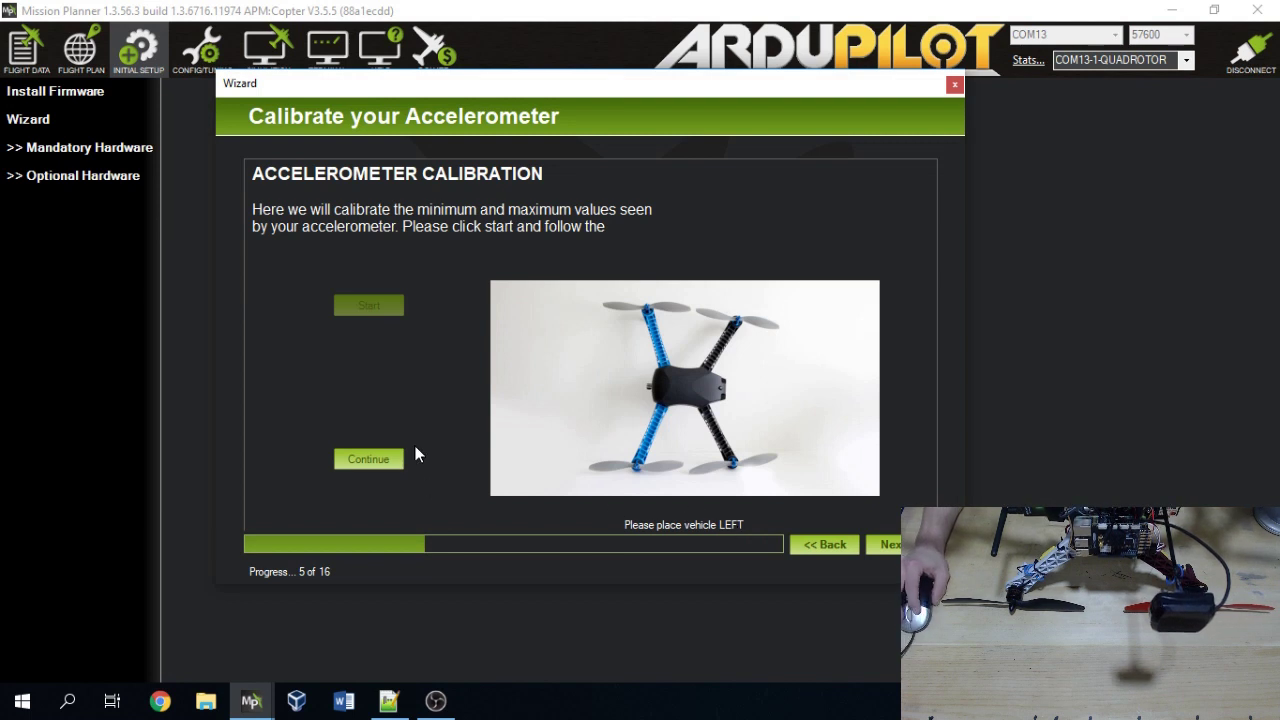
Record the left-side, right-side and nose-down accelerometer calibration positions
left_click(354, 457)
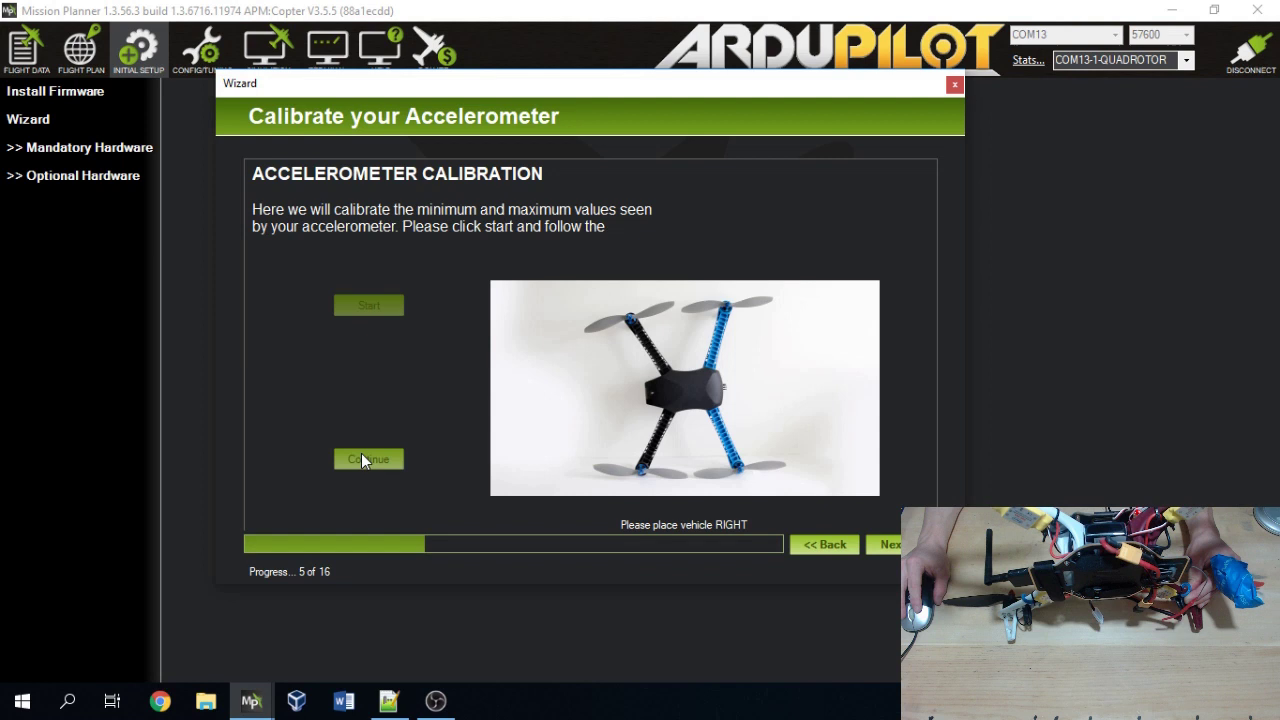
left_click(362, 458)
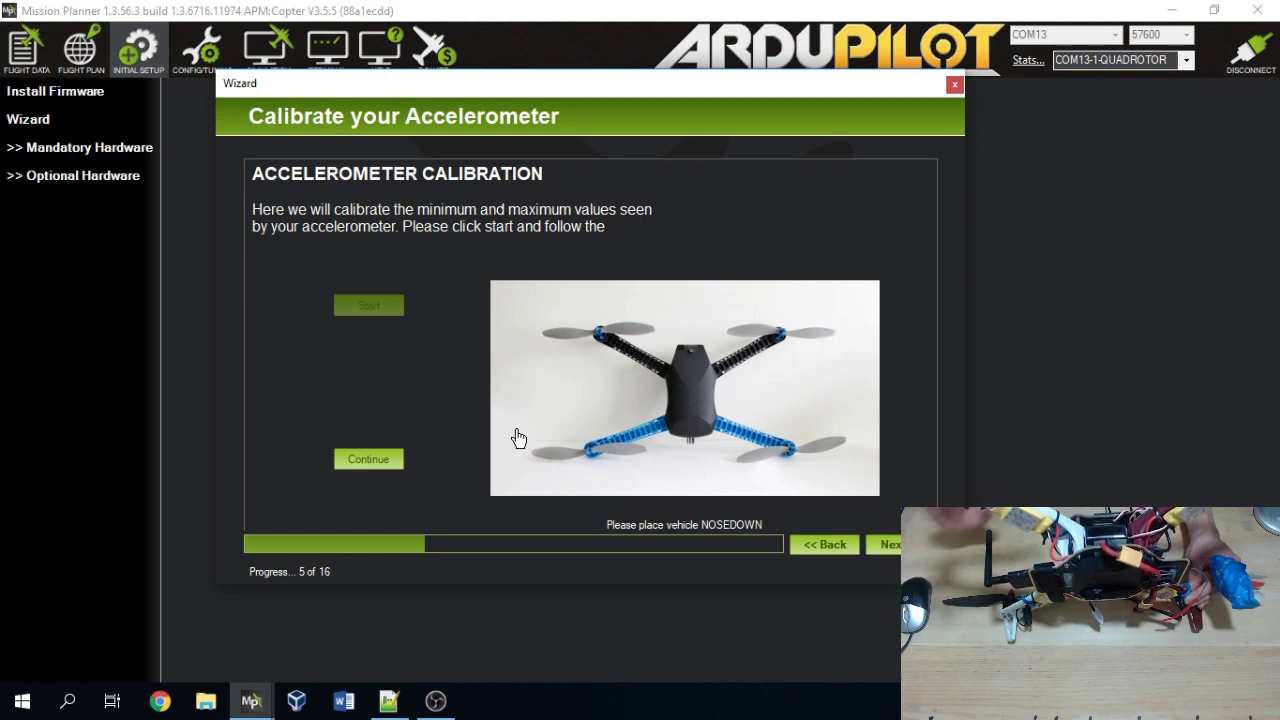
left_click(349, 457)
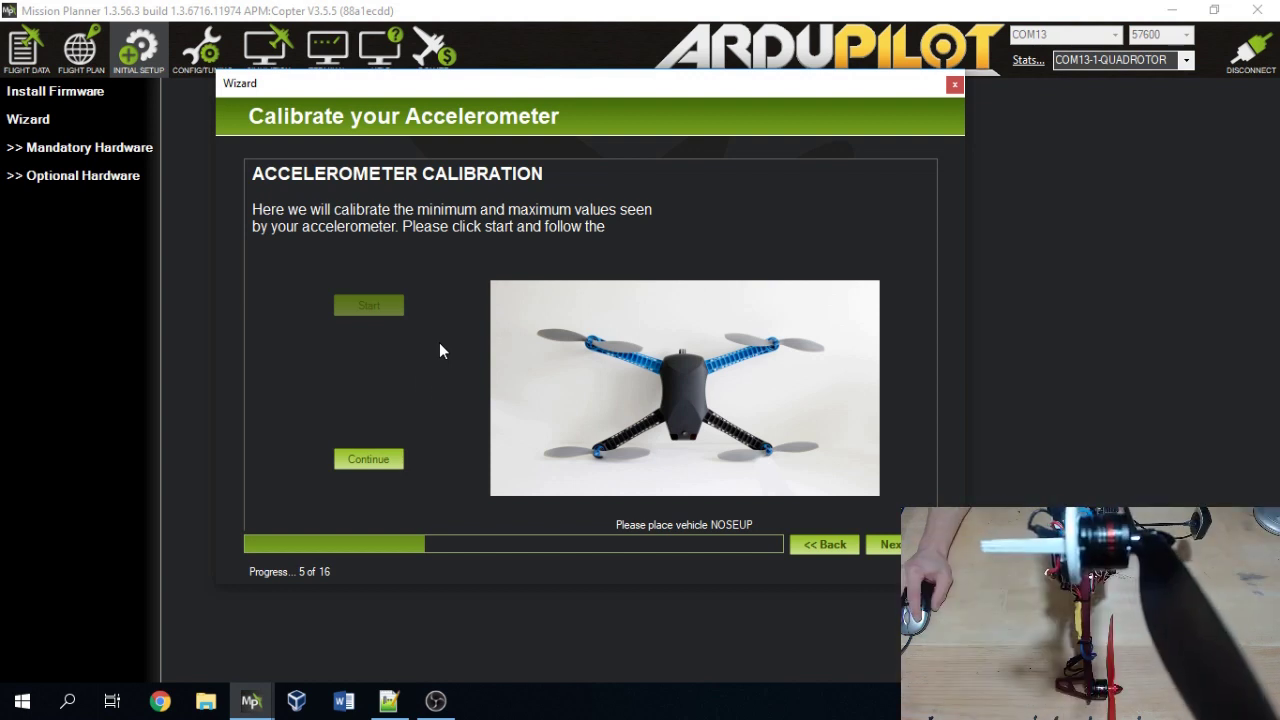
Record the nose-up and upside-down positions so accelerometer calibration reports Done
left_click(369, 459)
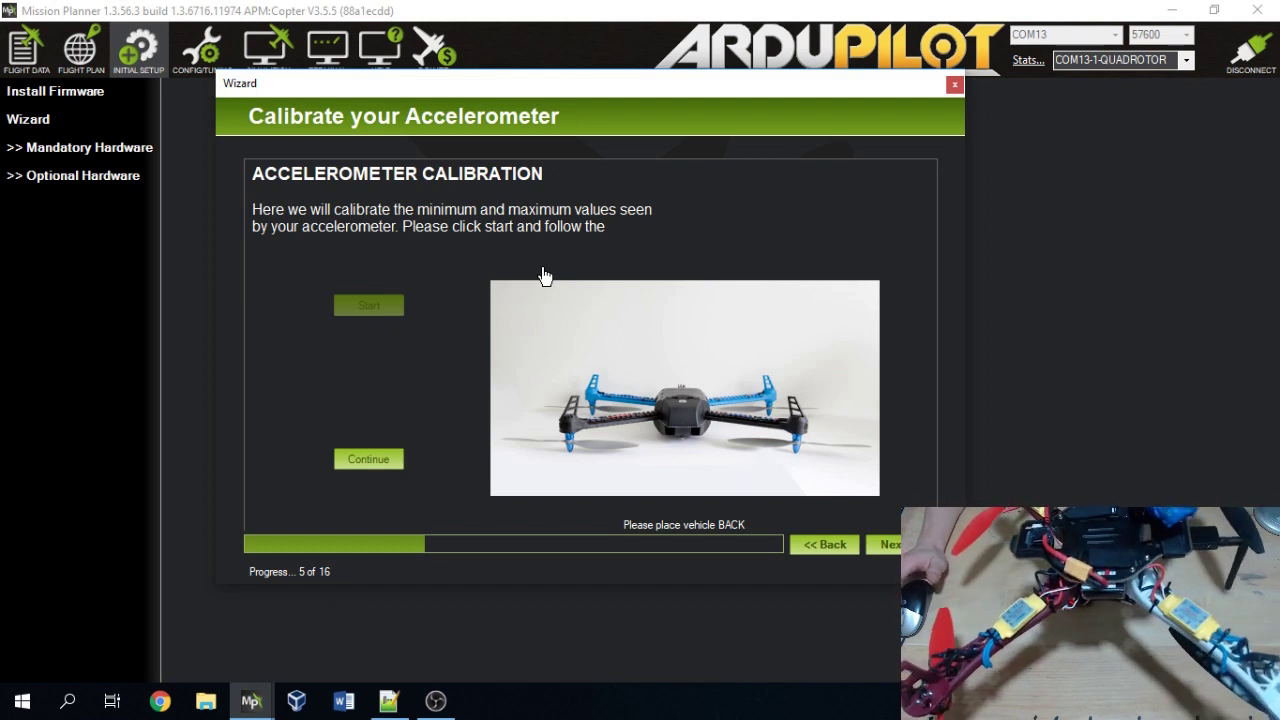
left_click(370, 460)
left_click(373, 458)
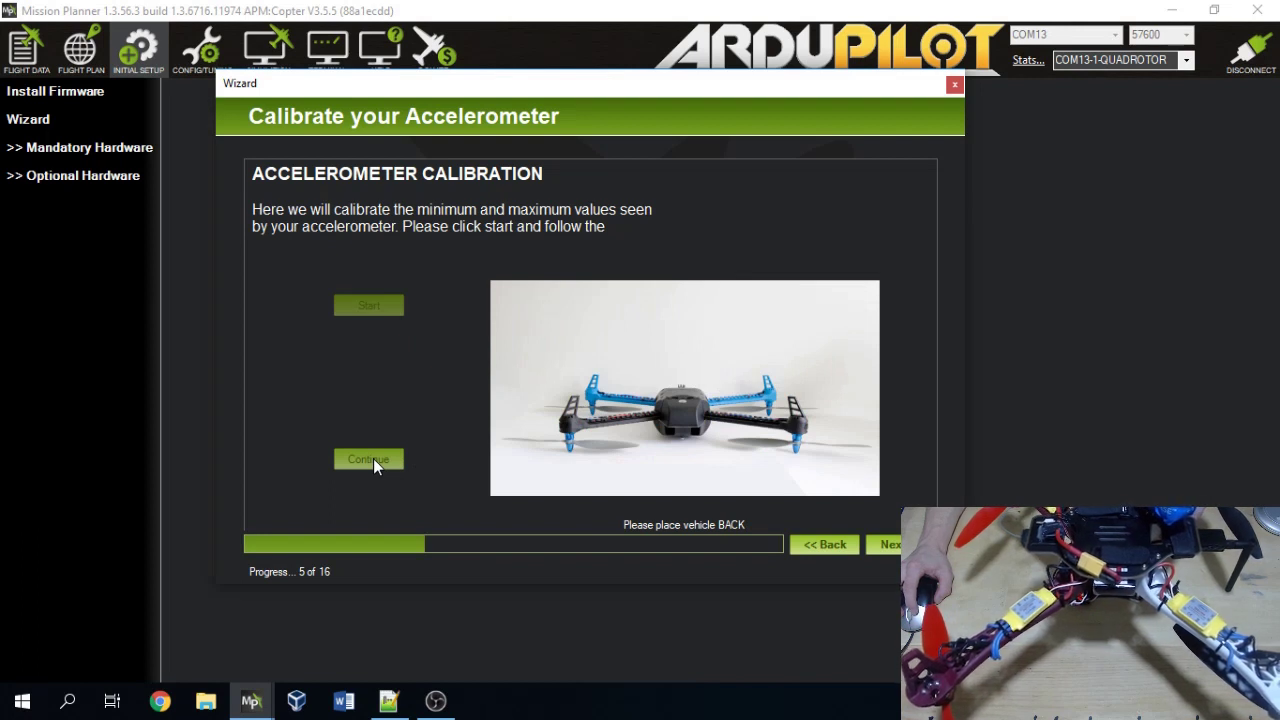
key("Return")
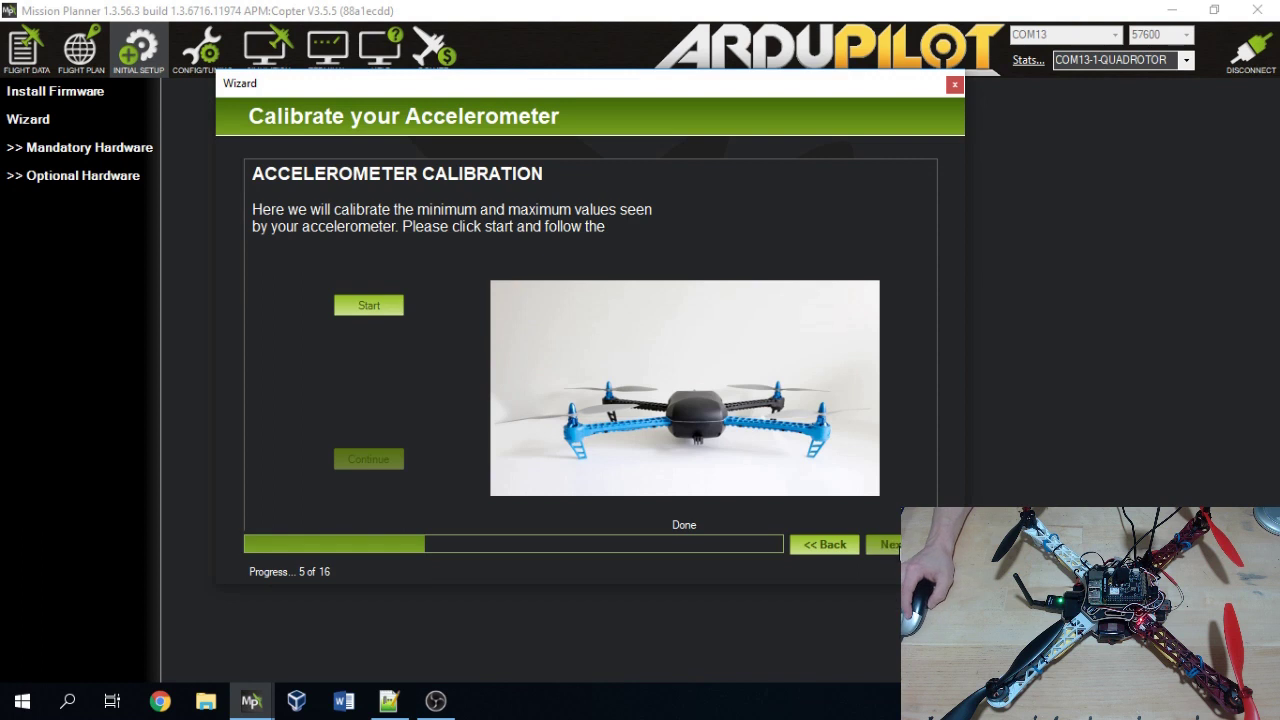
Advance to compass calibration (step 6) and launch Live Calibration
left_click(893, 544)
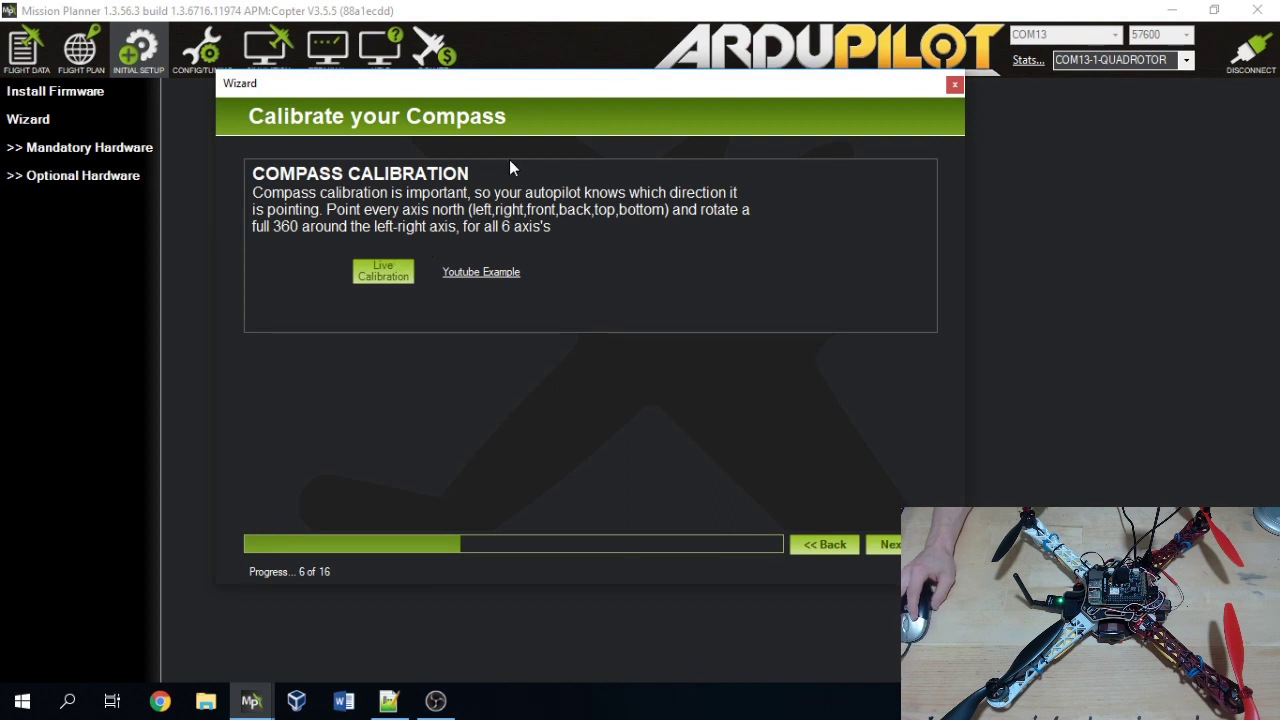
left_click(390, 274)
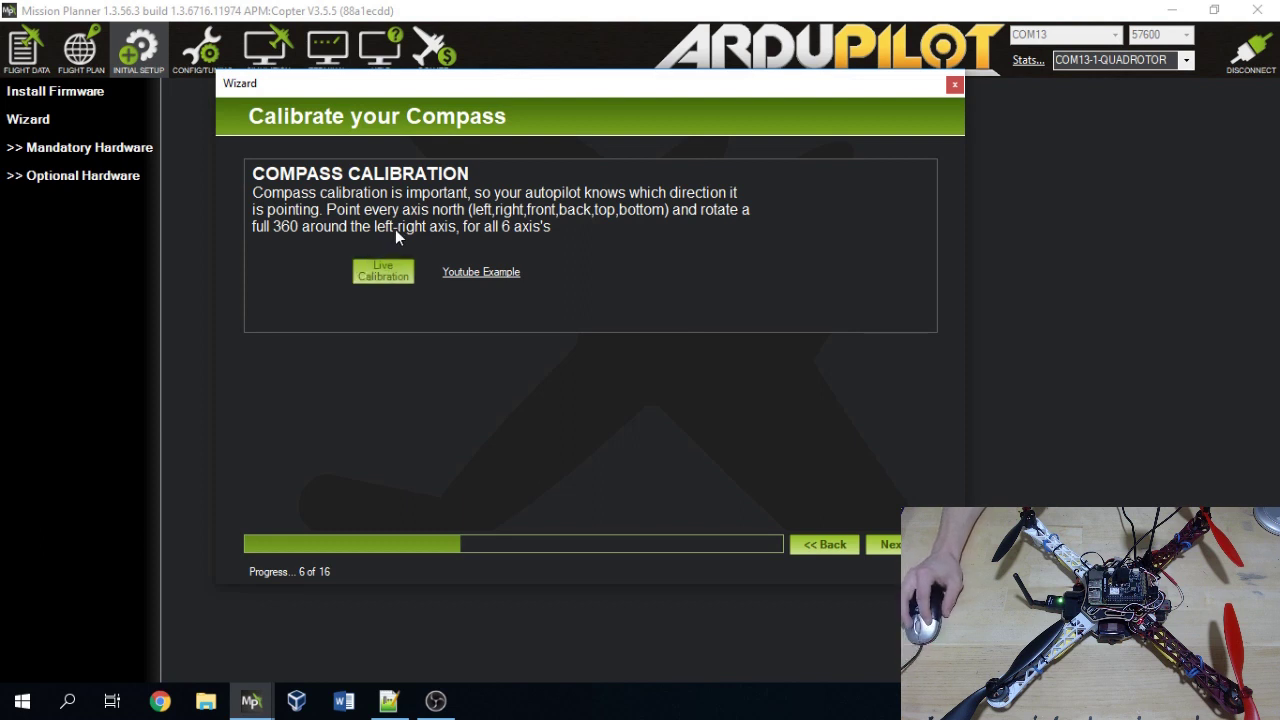
left_click(388, 278)
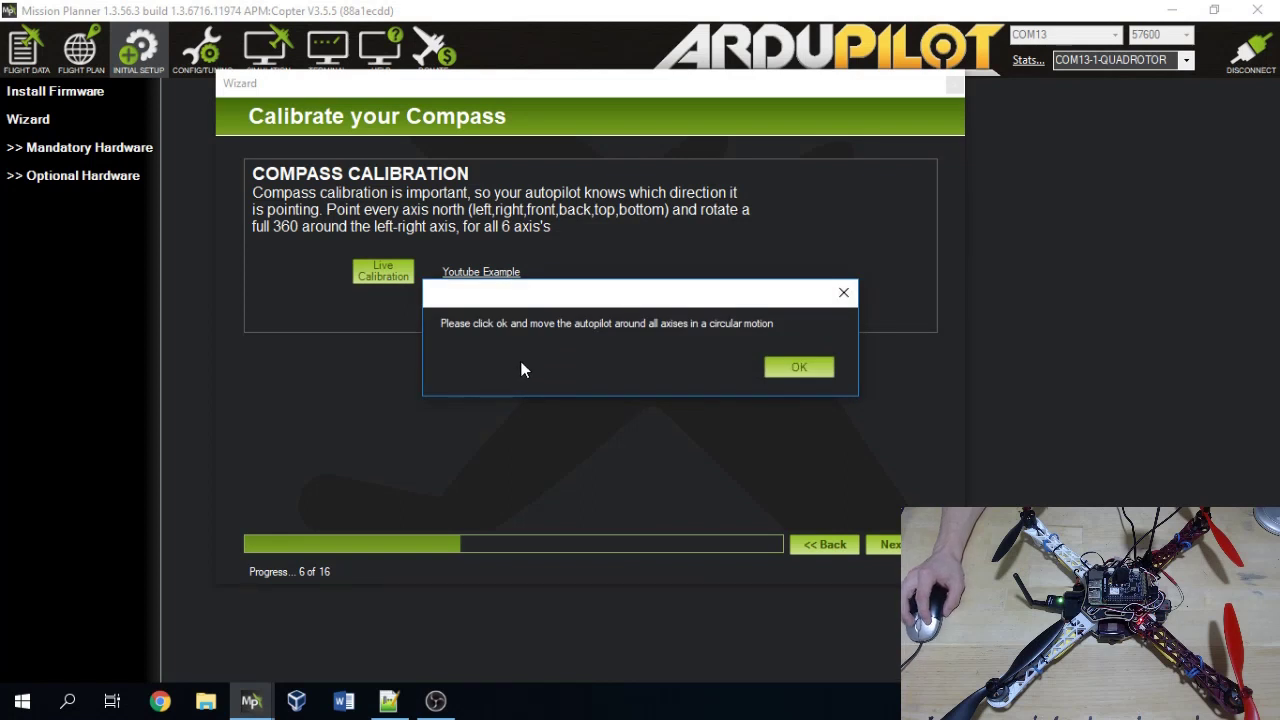
Sample the compass and accept the new offsets 14 346 -87 for compass #1
left_click(781, 368)
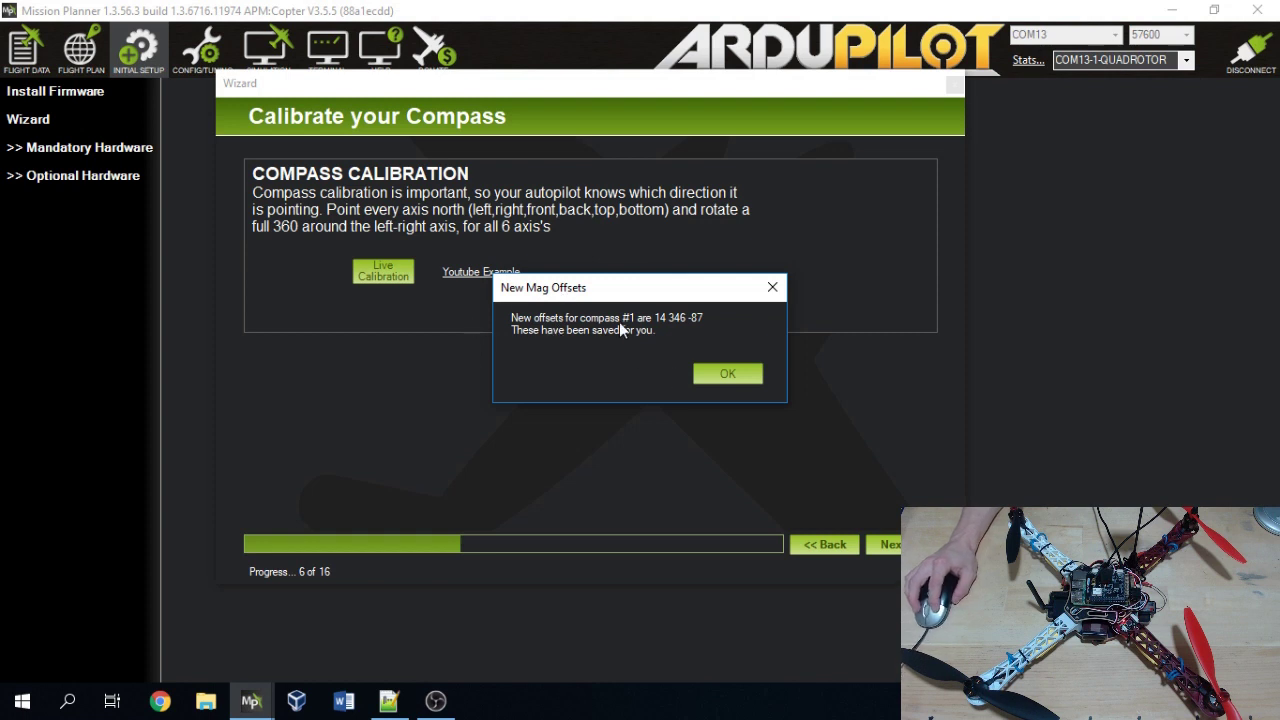
left_click(723, 374)
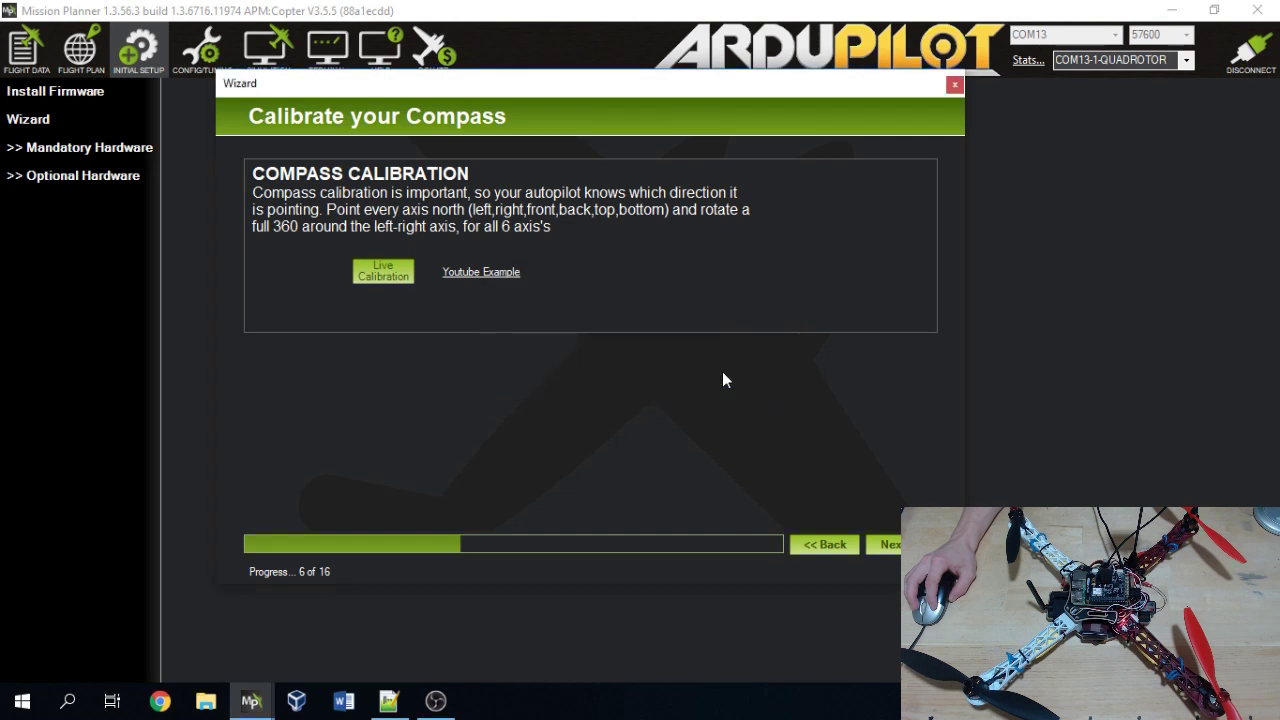
Configure the battery monitor with 3: PX4 autopilot, sensor None and 3000 mAh capacity
left_click(891, 544)
left_click(655, 208)
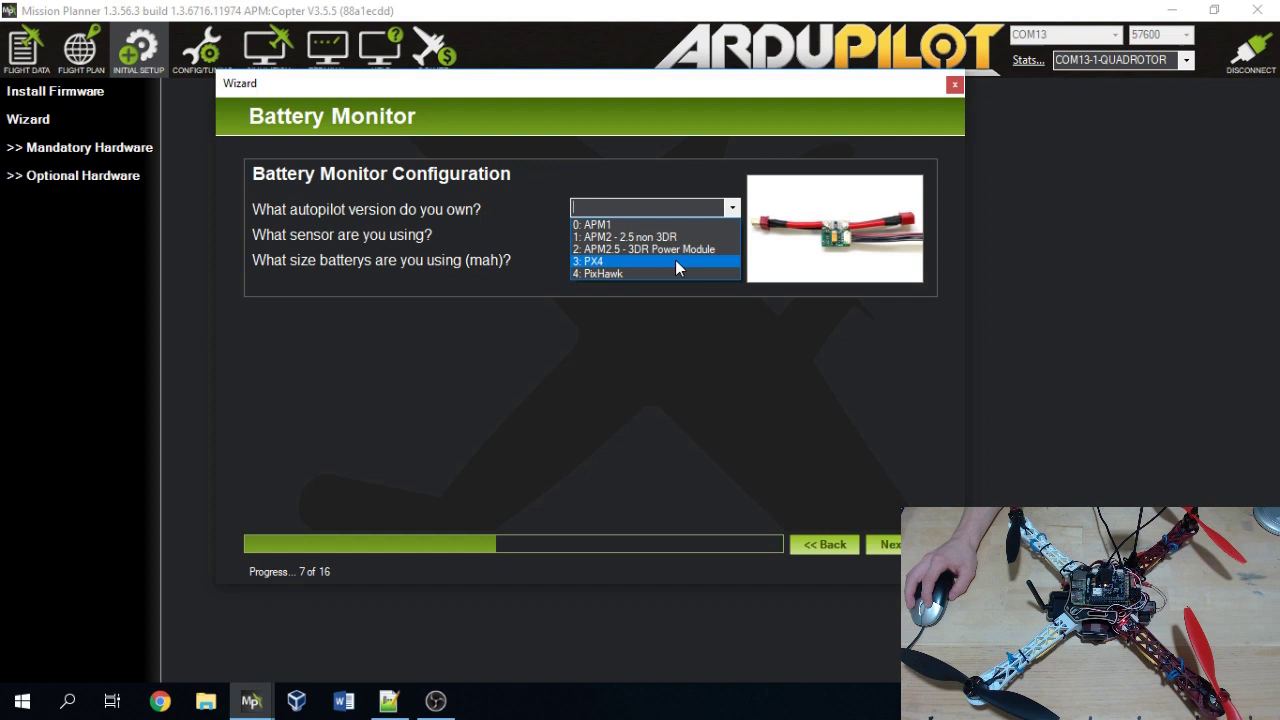
left_click(675, 262)
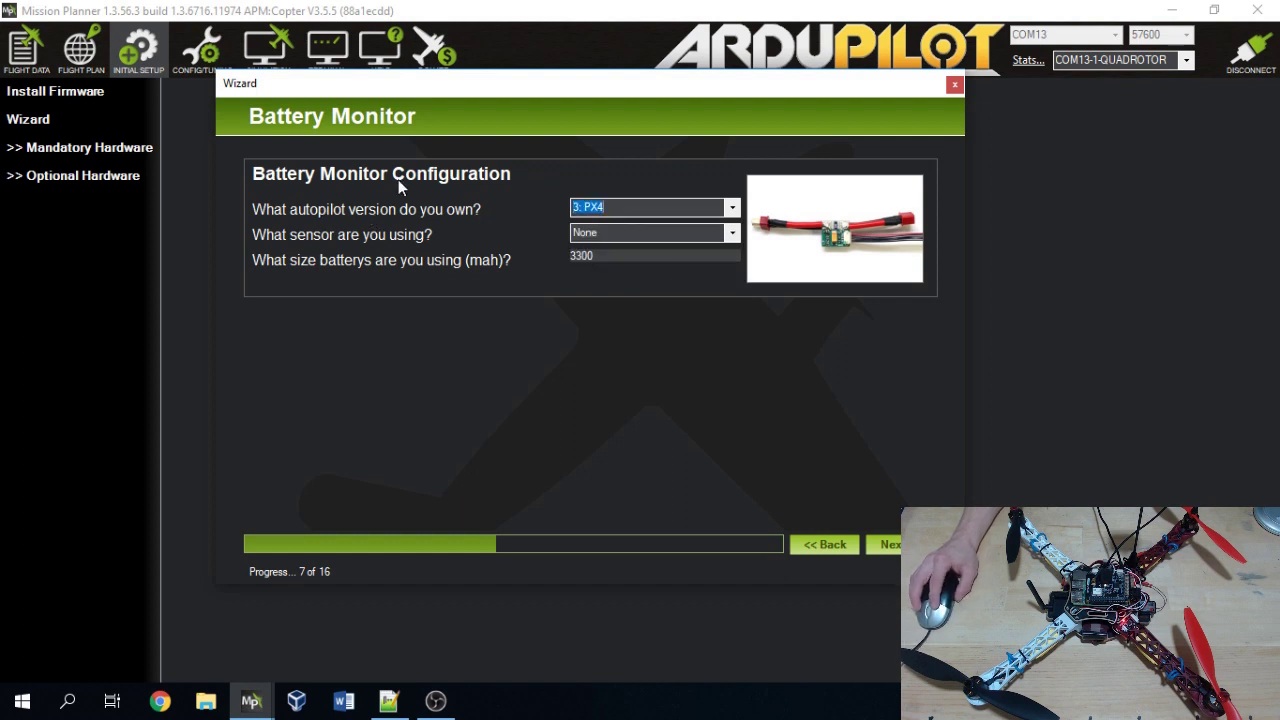
left_click(733, 234)
left_click(733, 234)
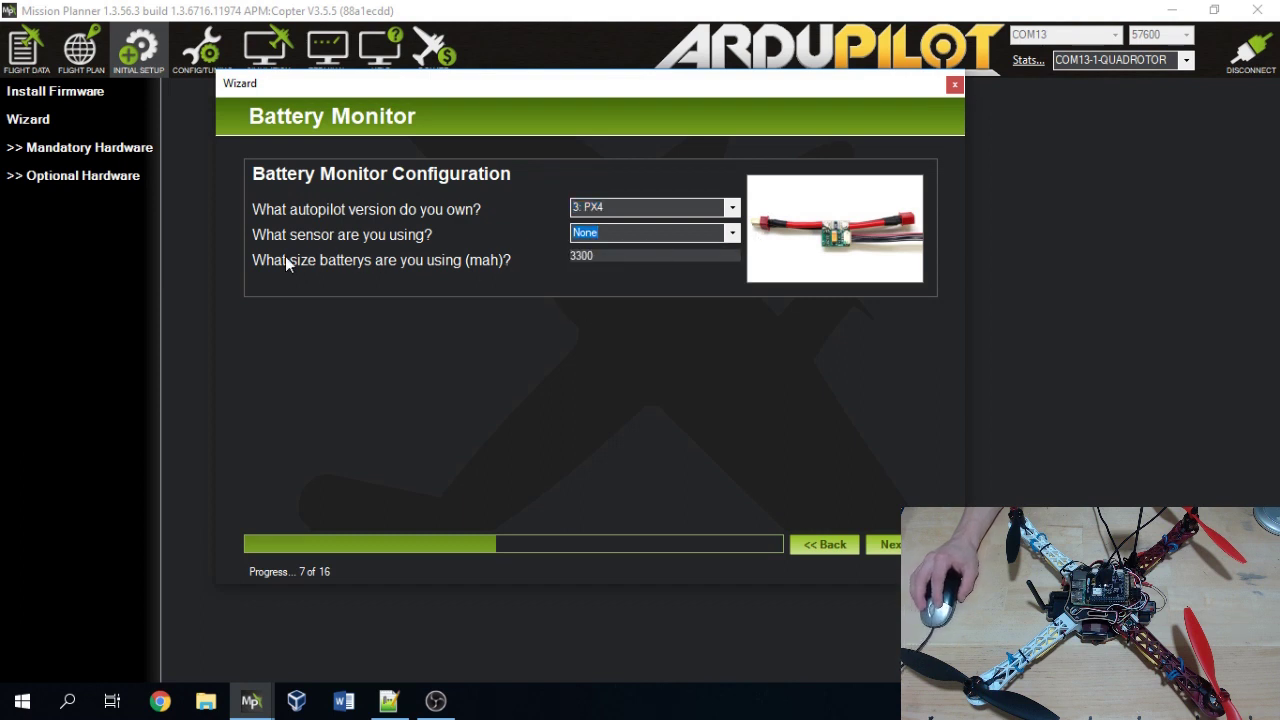
double_click(612, 252)
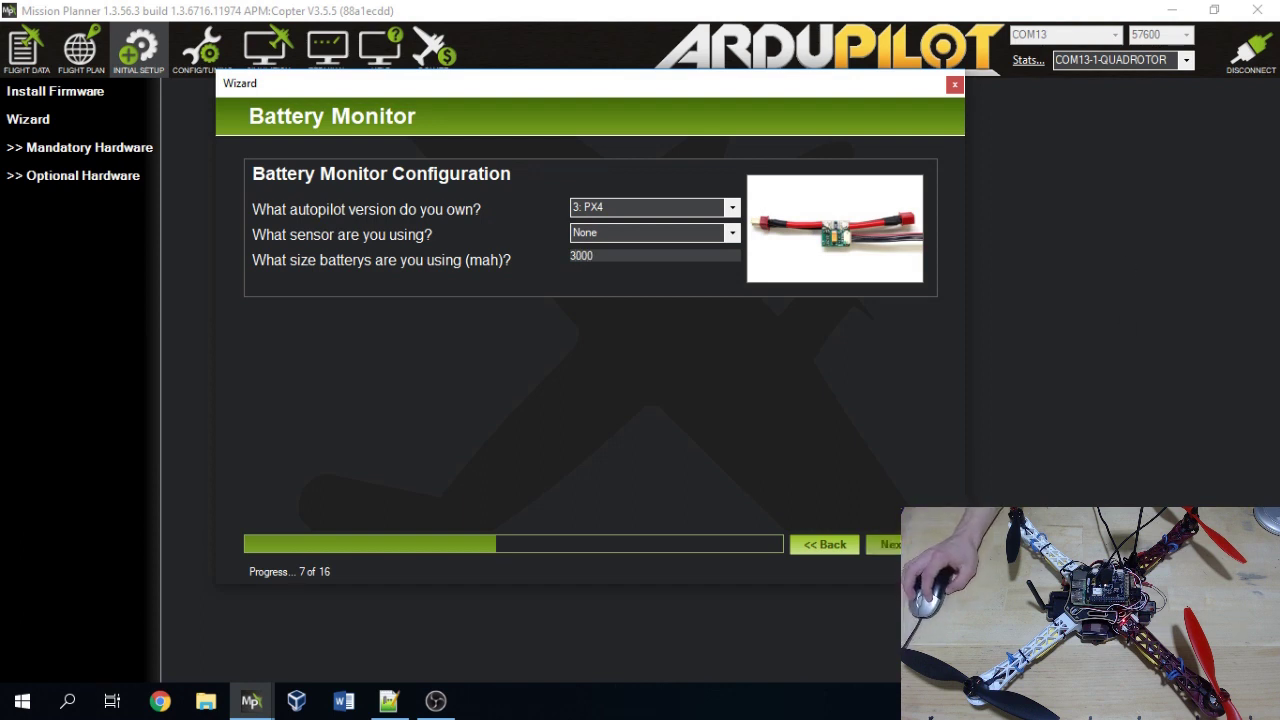
left_click(918, 544)
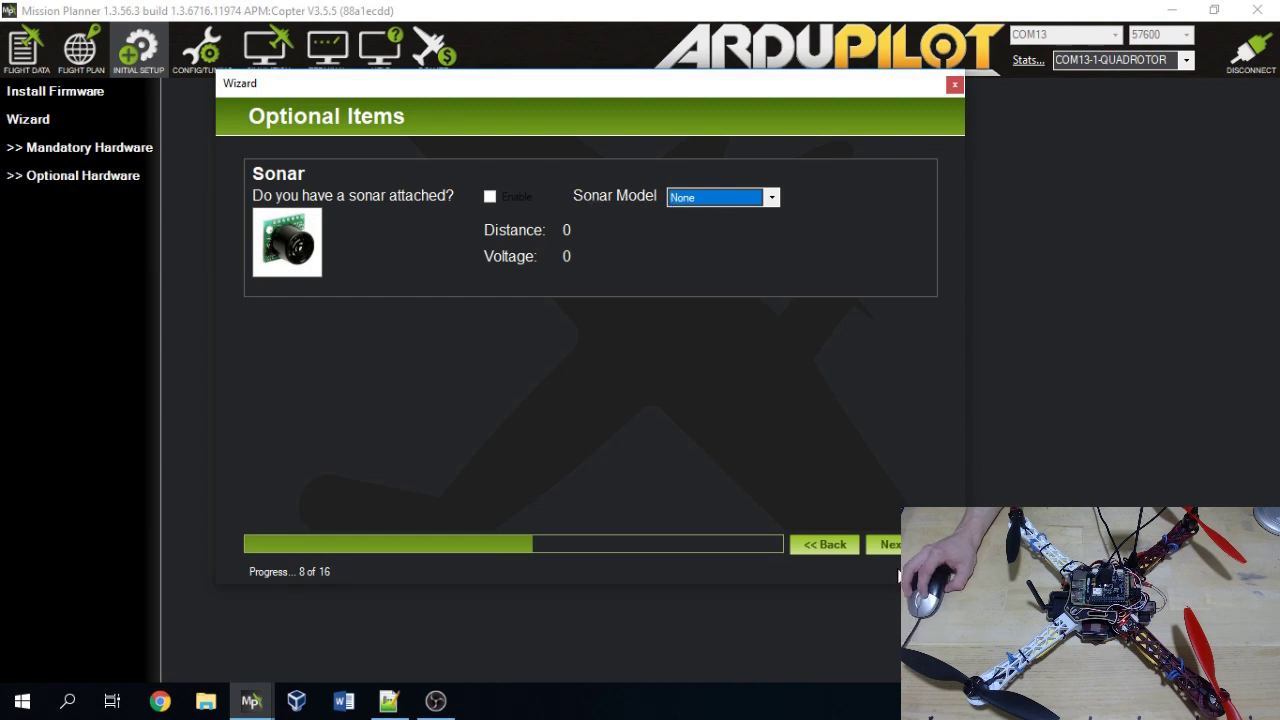
Skip the sonar step and bring up Radio Calibration (step 10) with live channel readings
left_click(890, 544)
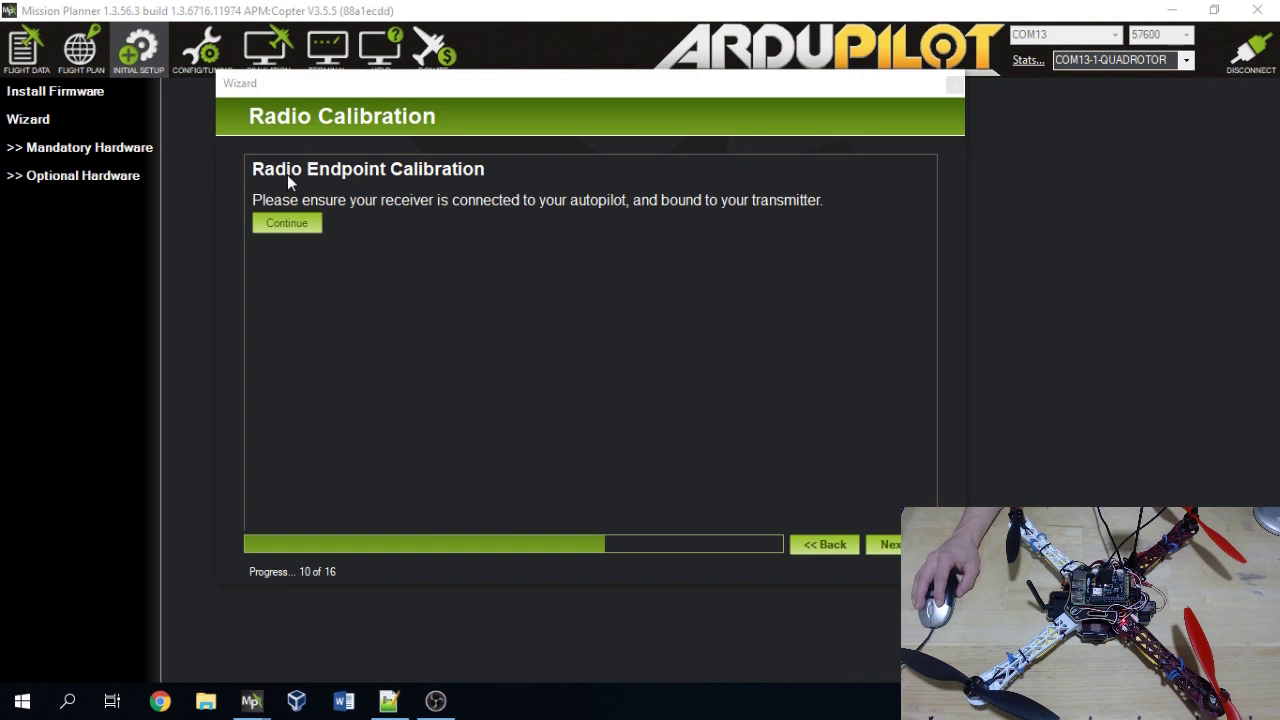
left_click(285, 222)
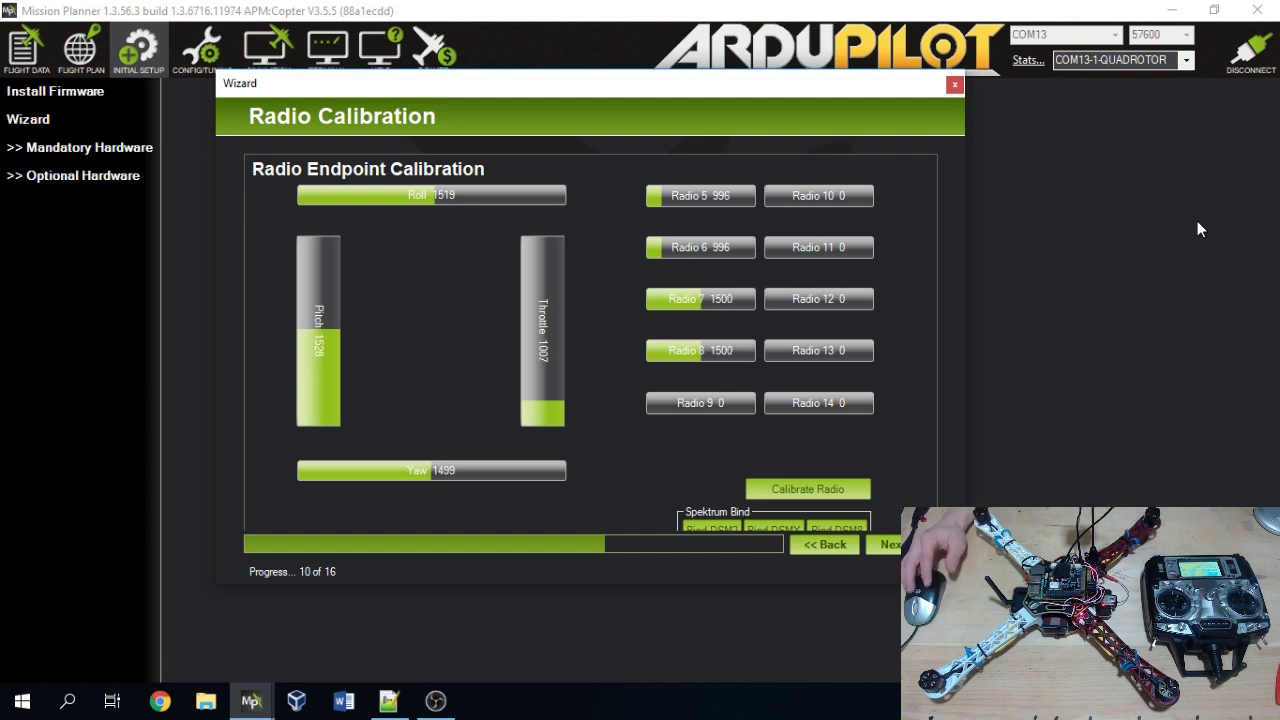
Calibrate the radio, capturing endpoints such as Roll 1032–1989 and Throttle 997–1991
left_click(806, 495)
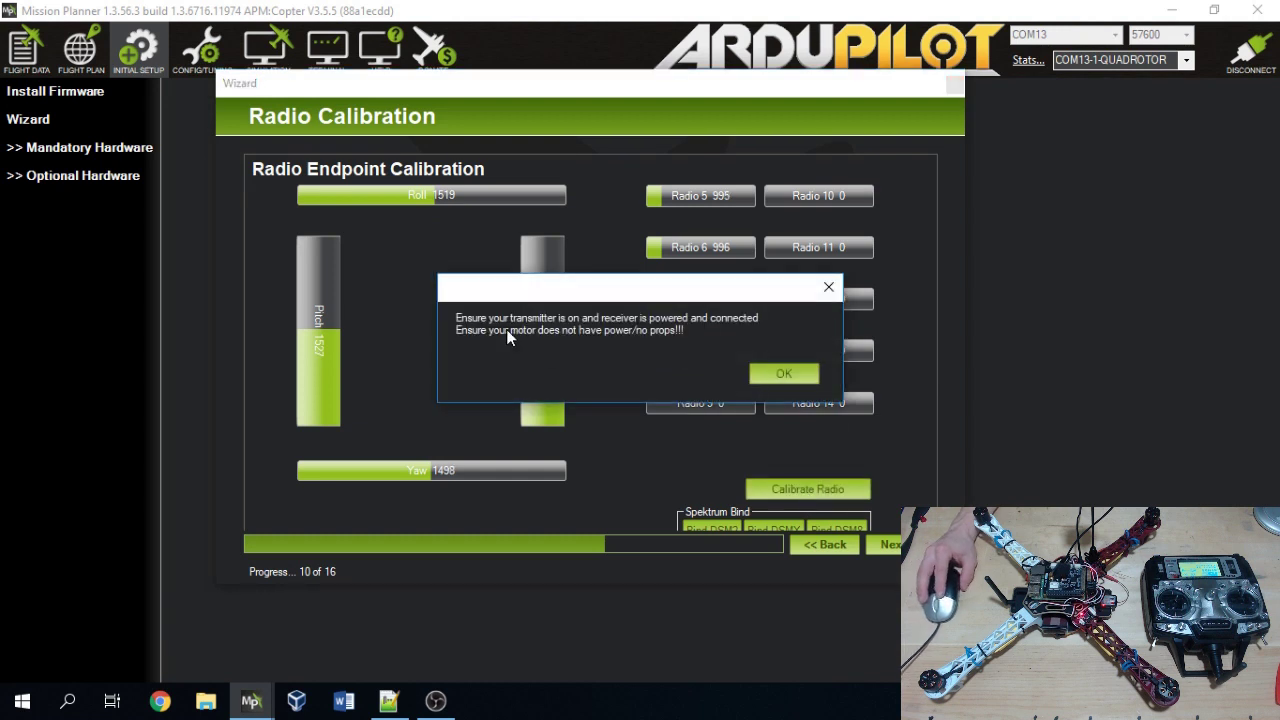
left_click(798, 377)
left_click(746, 369)
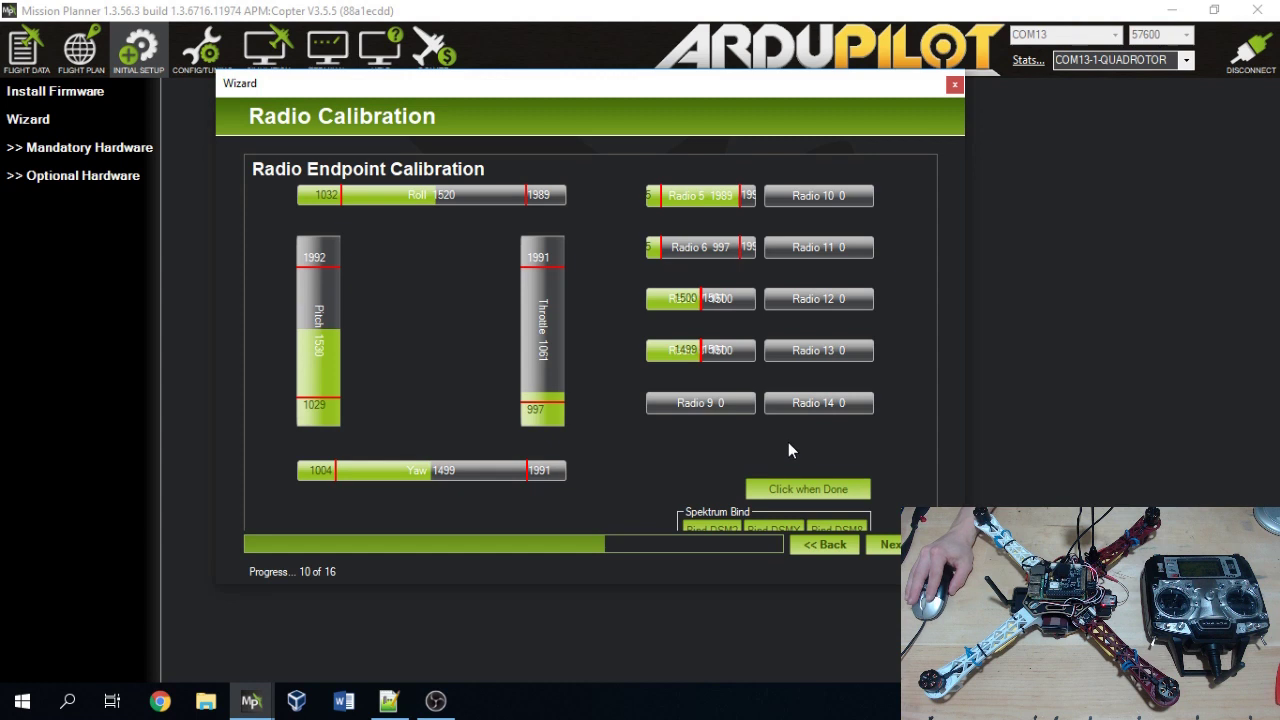
Finish endpoint capture, confirm the detected channel limits and reach Flight Mode Selection (step 11)
left_click(770, 486)
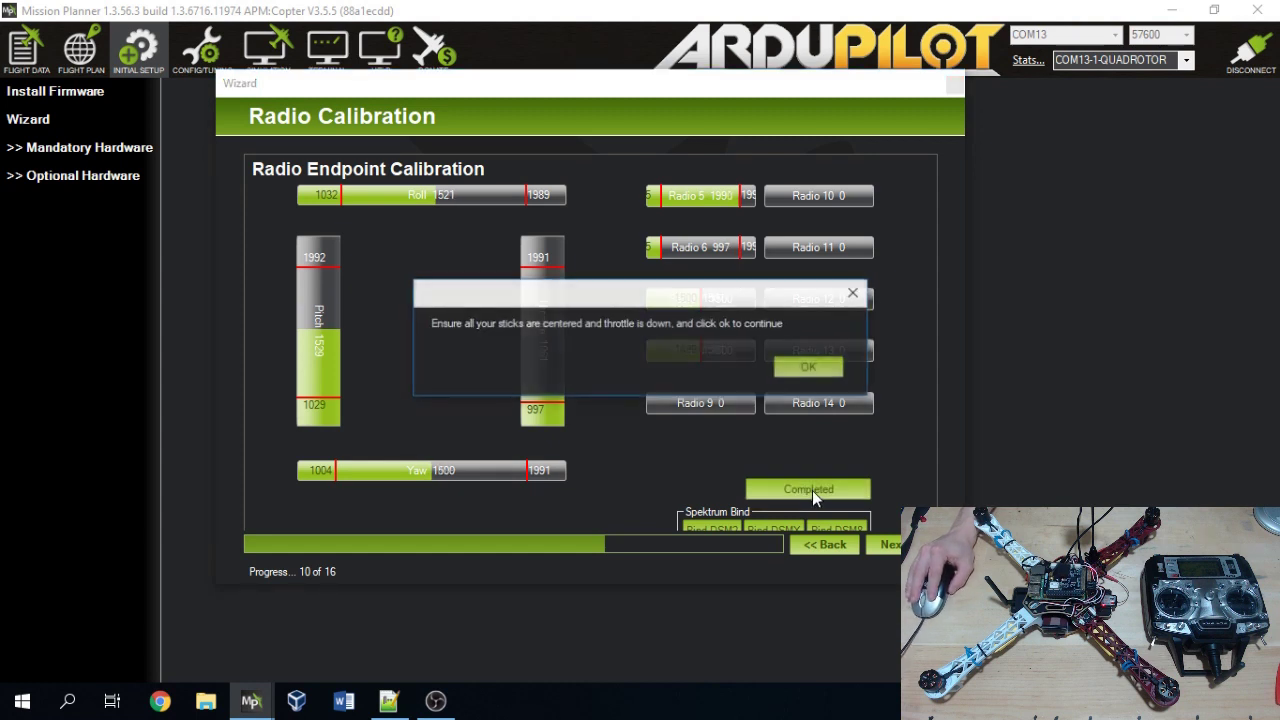
left_click(808, 370)
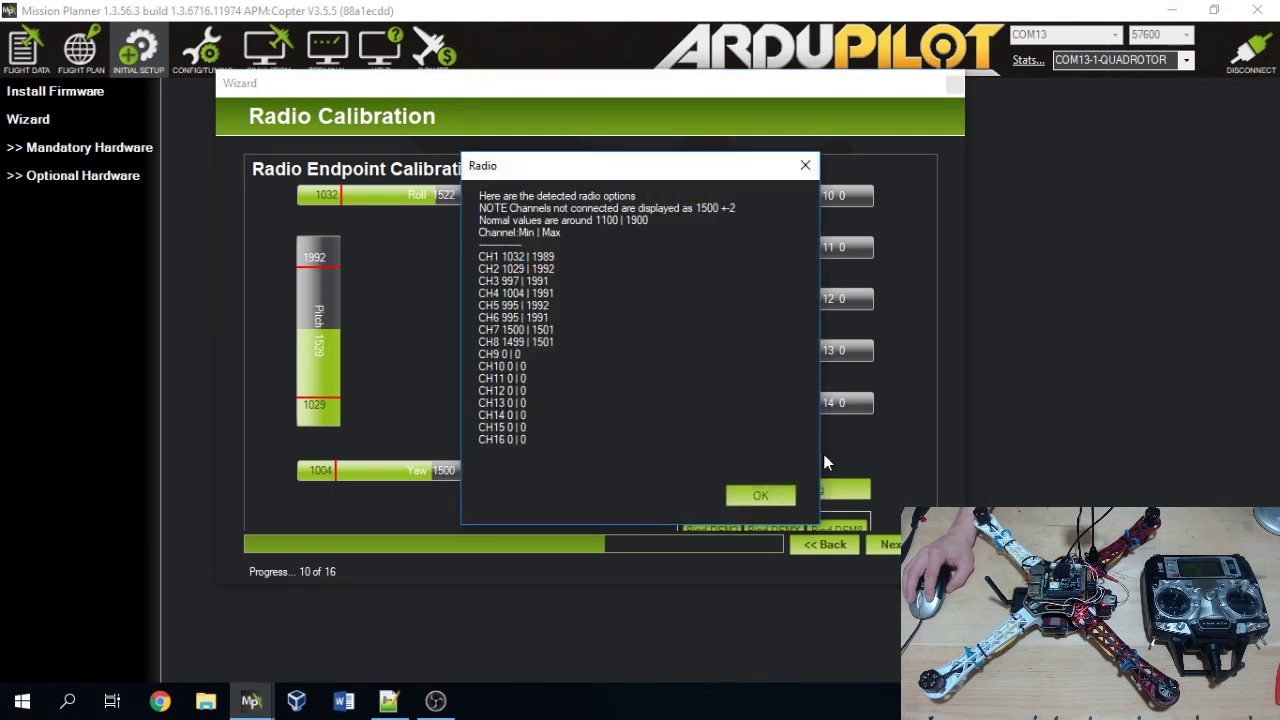
left_click(776, 497)
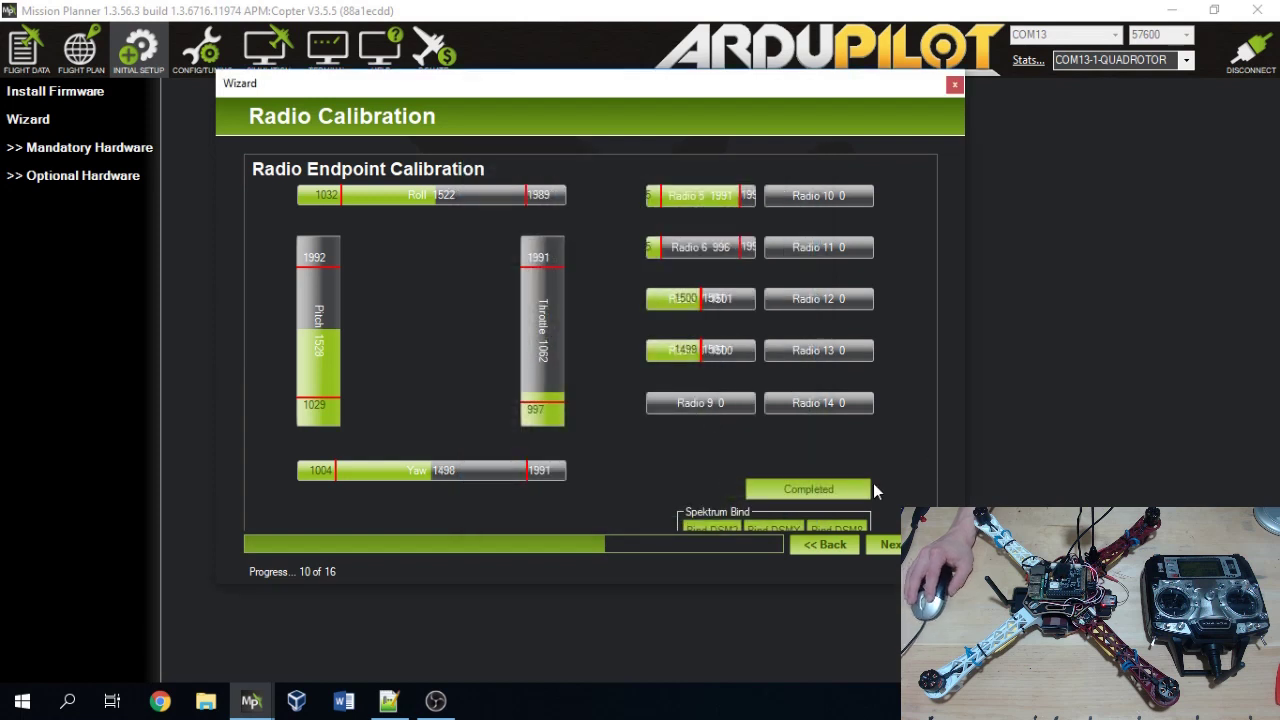
left_click(889, 544)
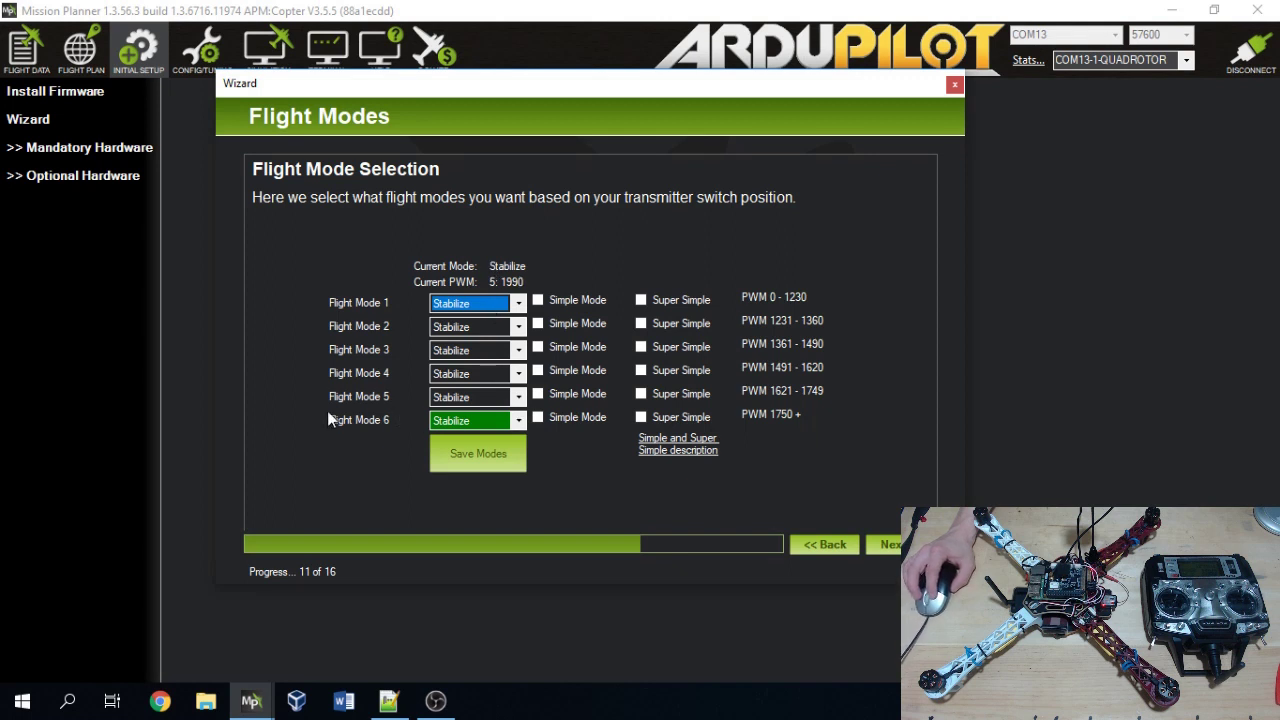
Make Flight Mode 6 RTL, save the mode assignments, and advance to the Verify page
left_click(525, 419)
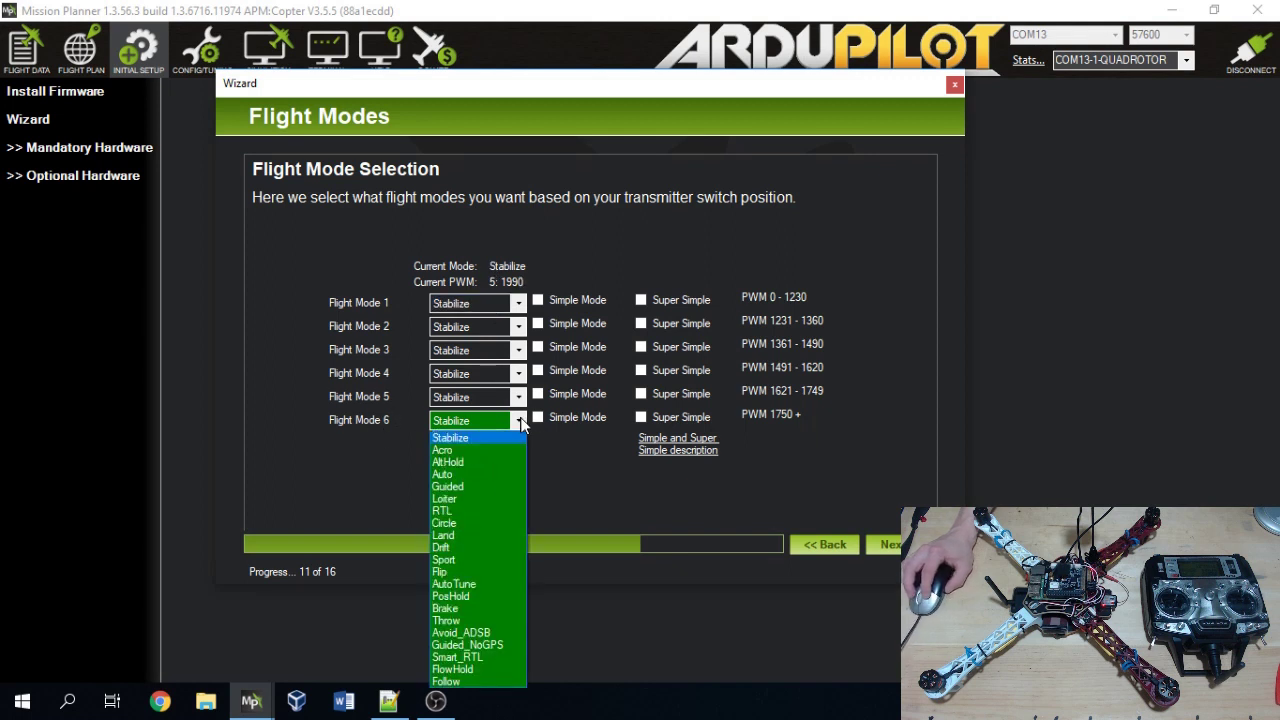
left_click(457, 508)
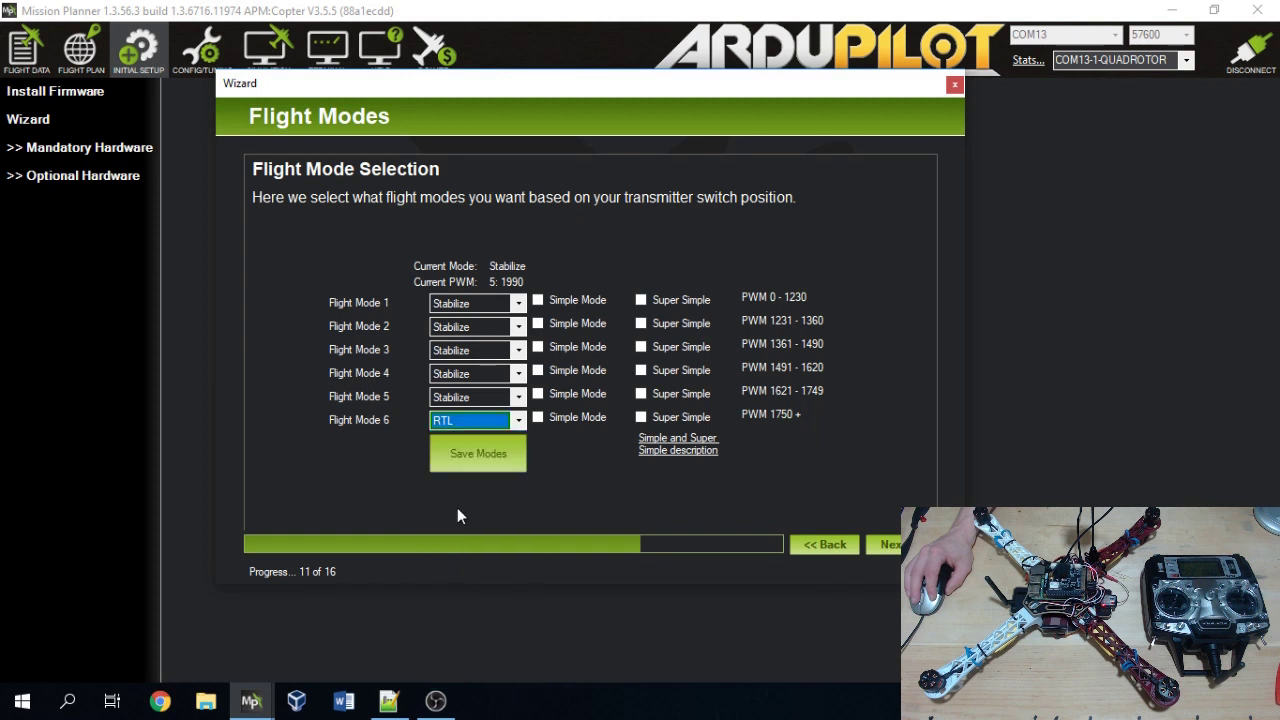
left_click(484, 452)
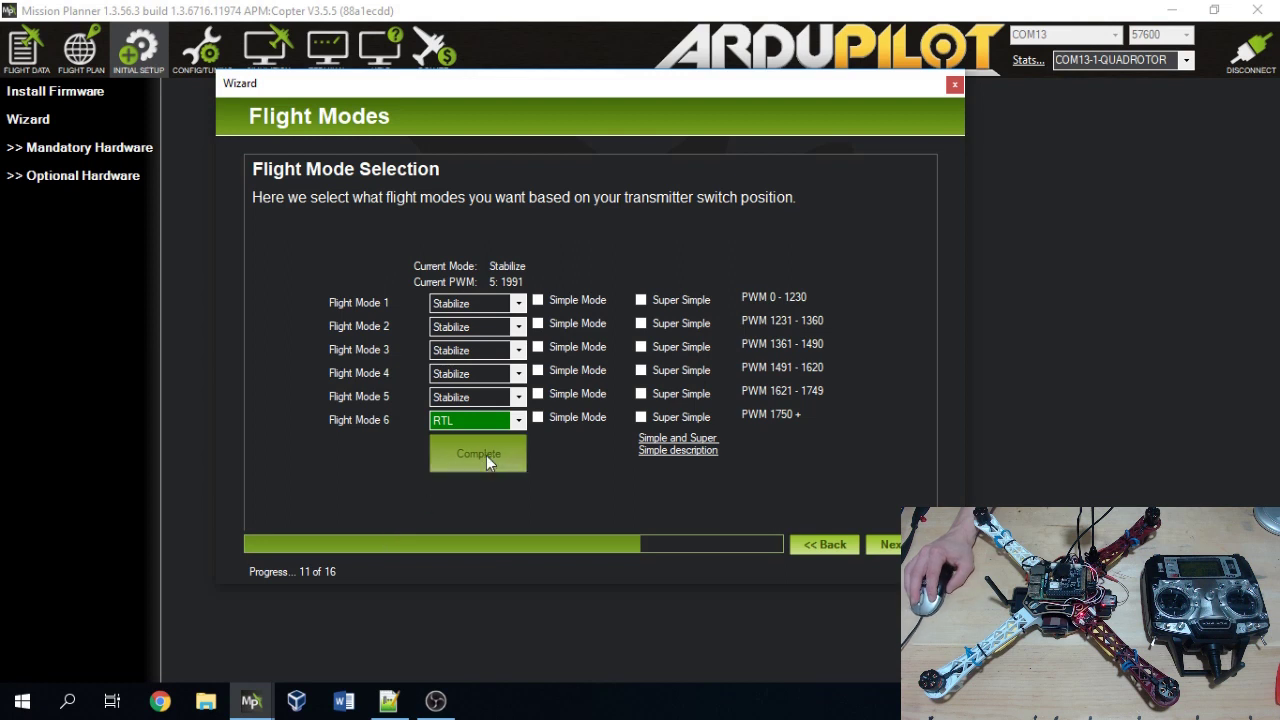
left_click(888, 544)
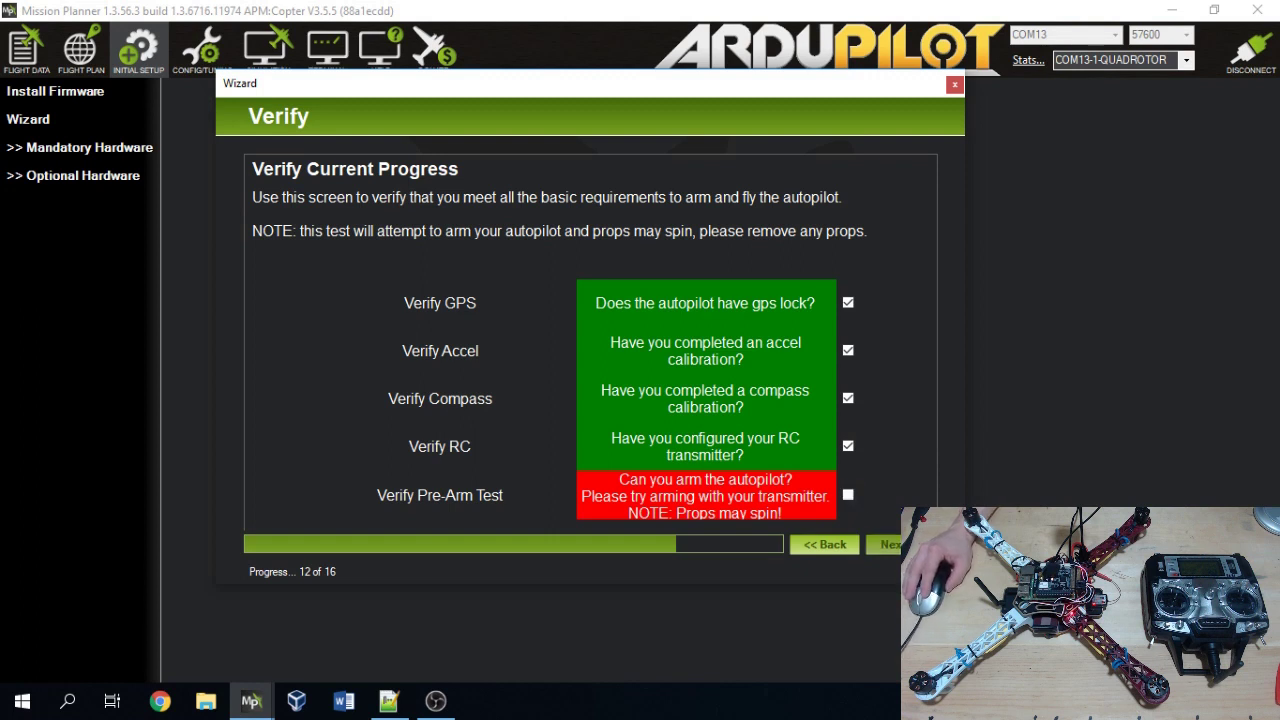
Skip past the Verify, Failsafe and GeoFence pages and finish on the Dont Forget!! page
left_click(888, 544)
left_click(888, 544)
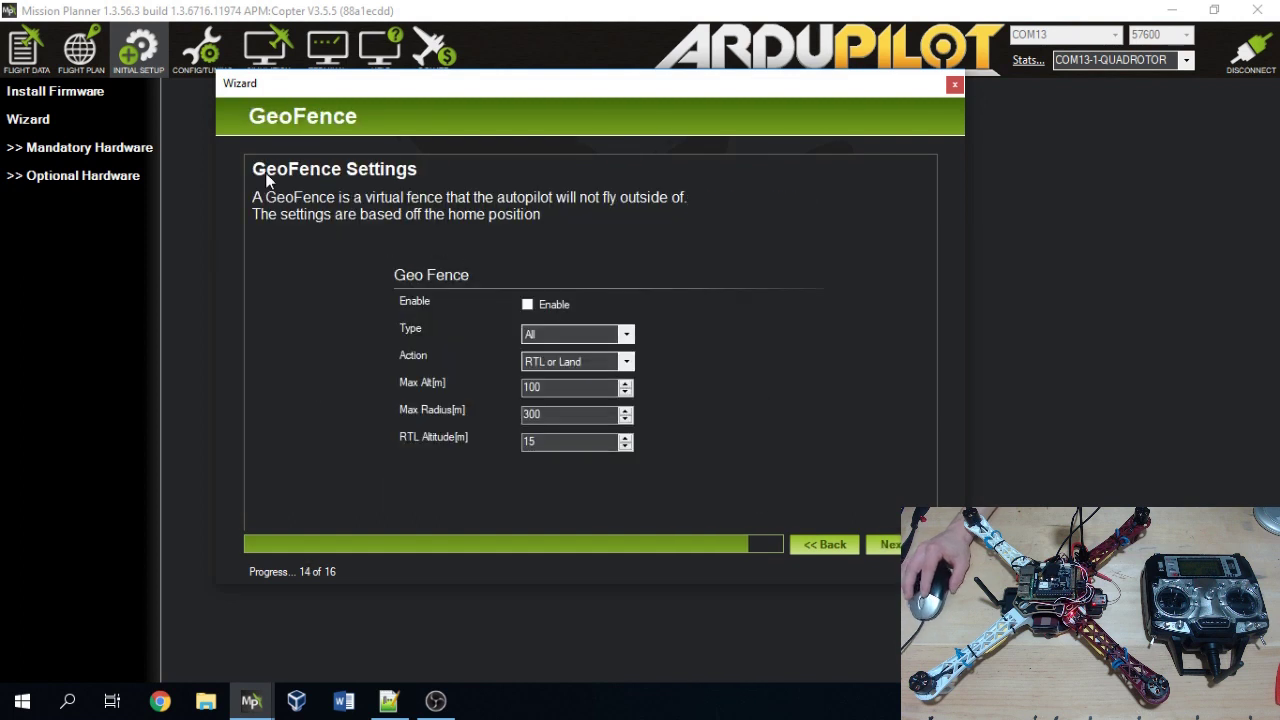
left_click(885, 544)
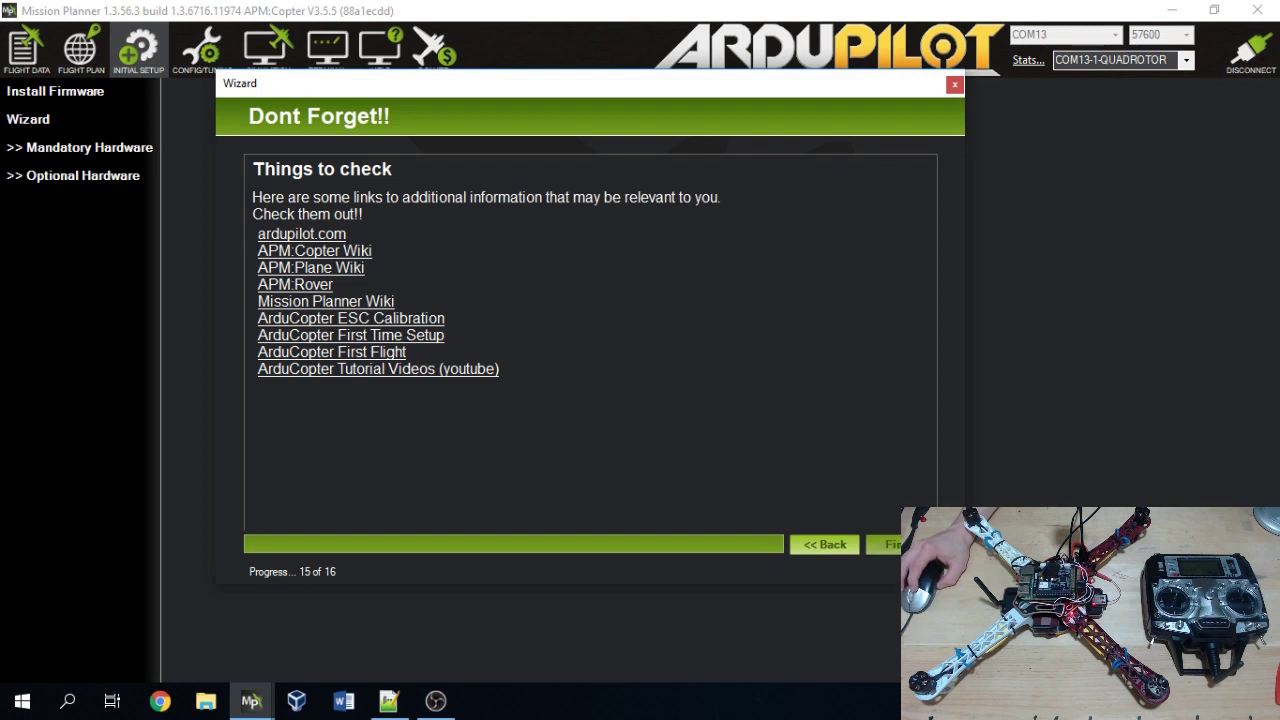
left_click(893, 544)
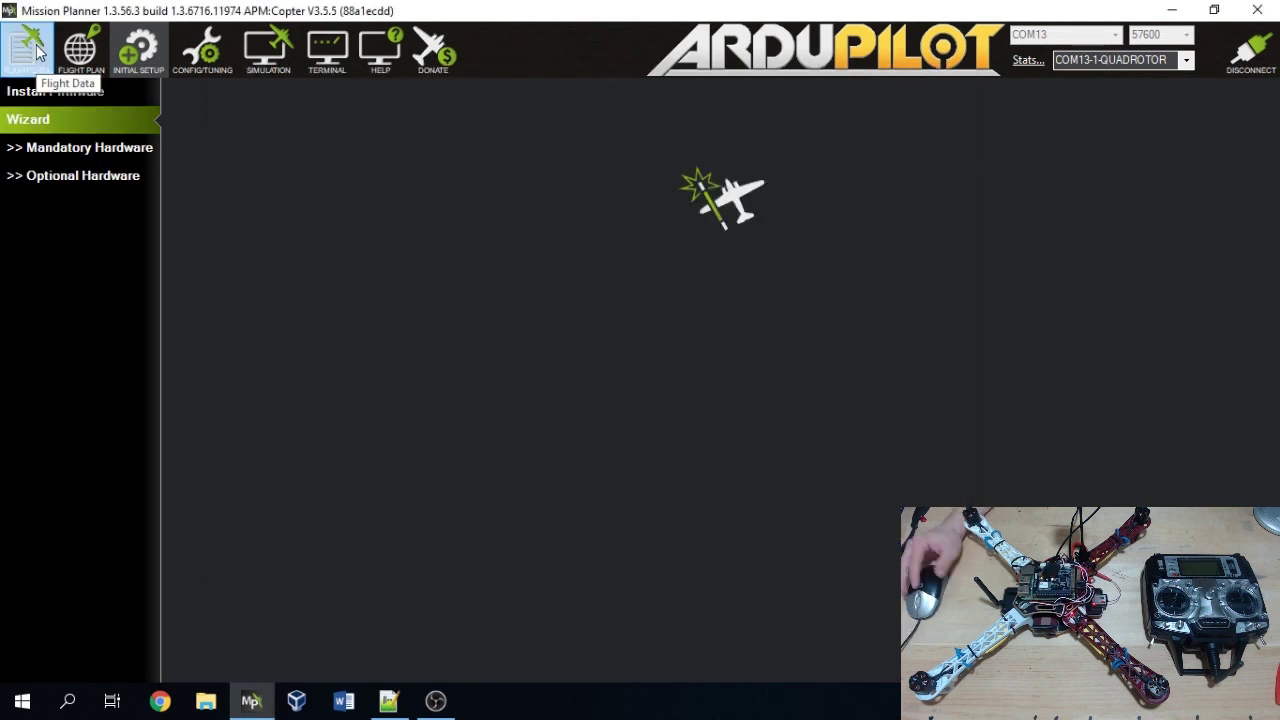